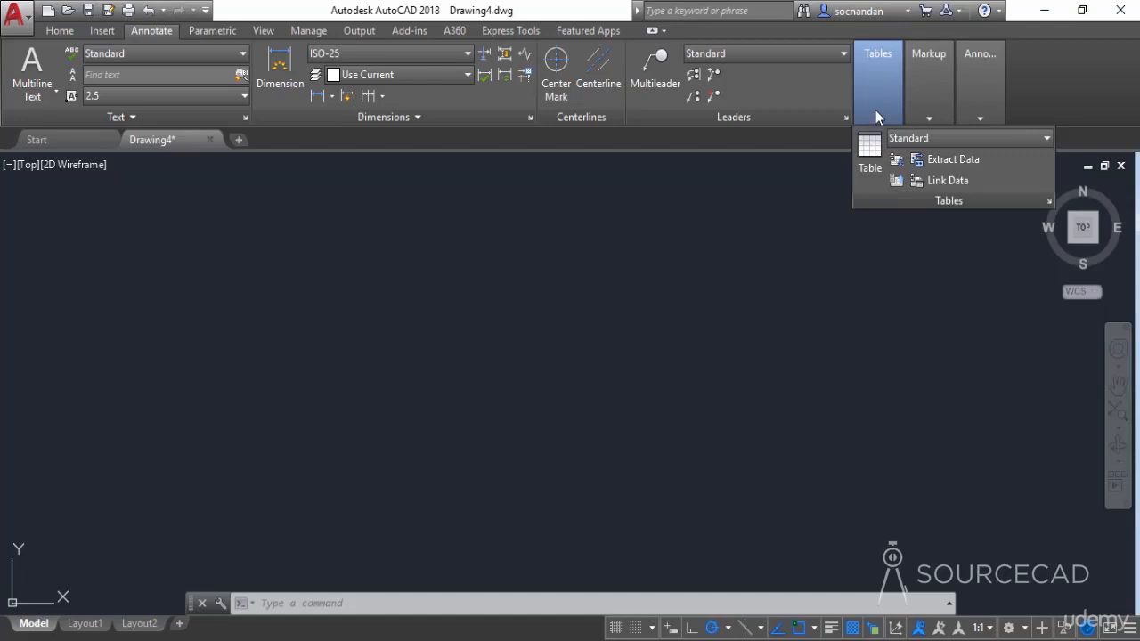
- Create a new table style named My Style based on the Standard table style
{"action": "left_click", "coordinate": [992, 137]}
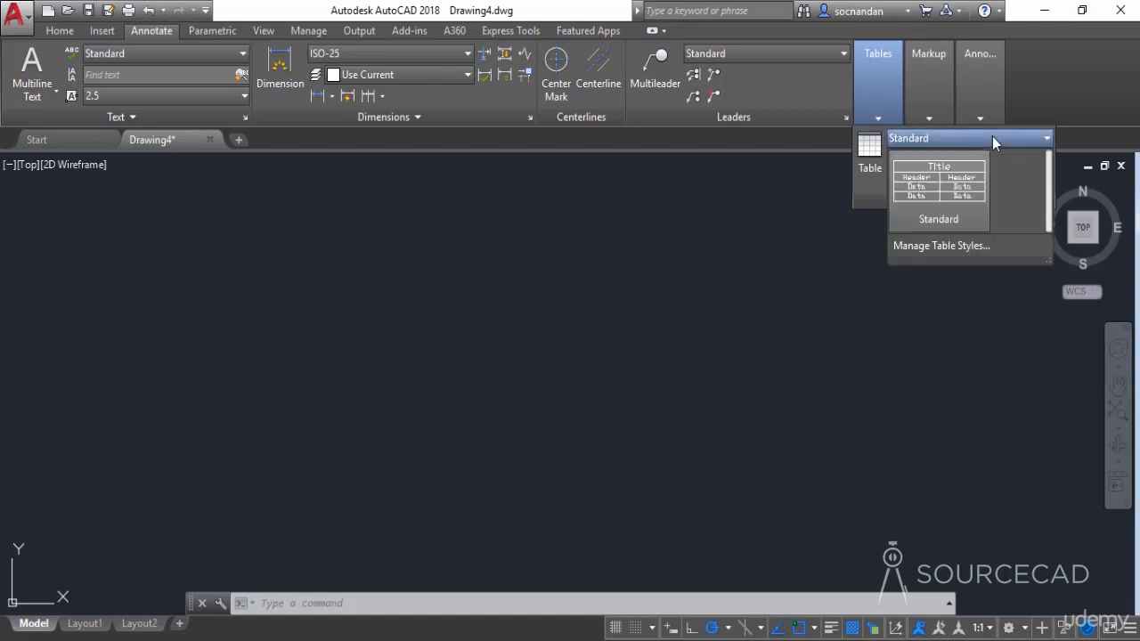
{"action": "left_click", "coordinate": [958, 247]}
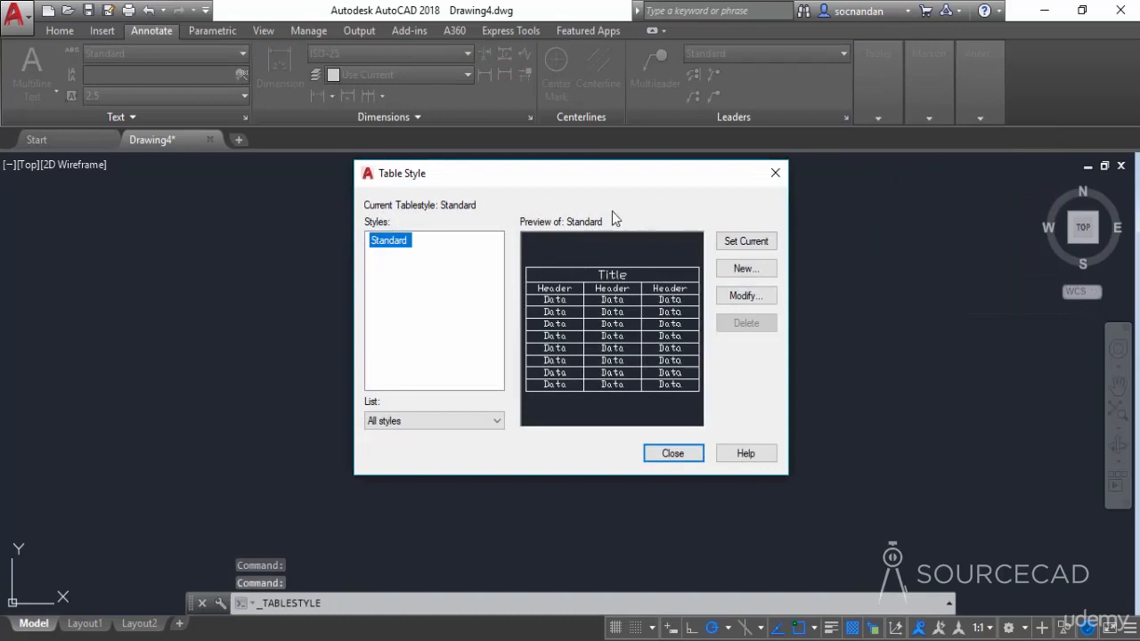
{"action": "left_click", "coordinate": [745, 269]}
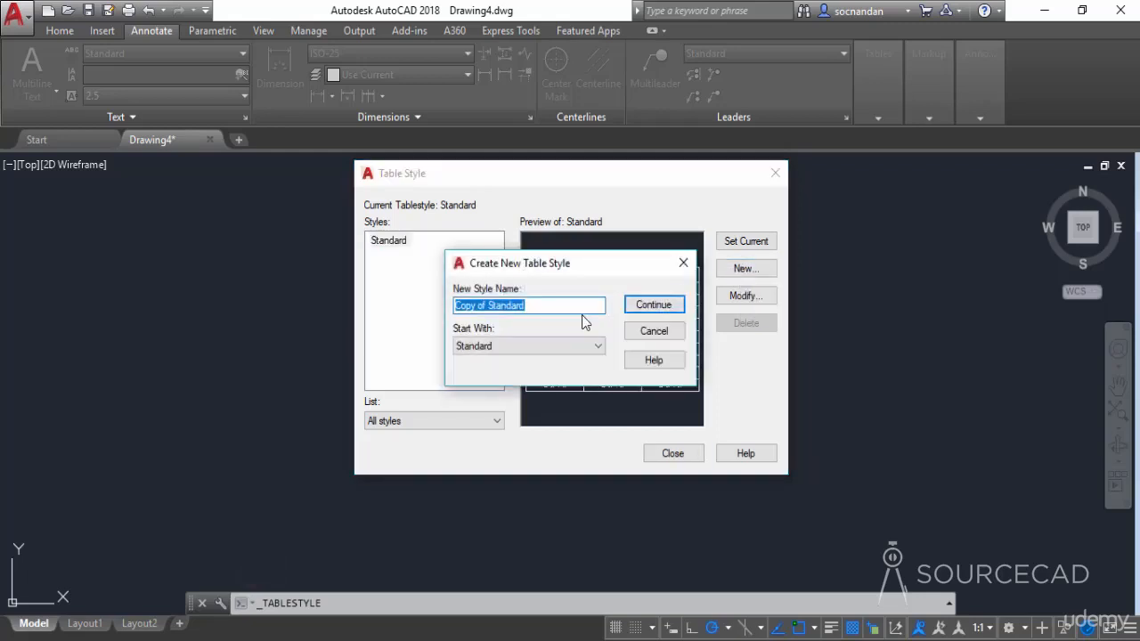
{"action": "type", "text": "My Style"}
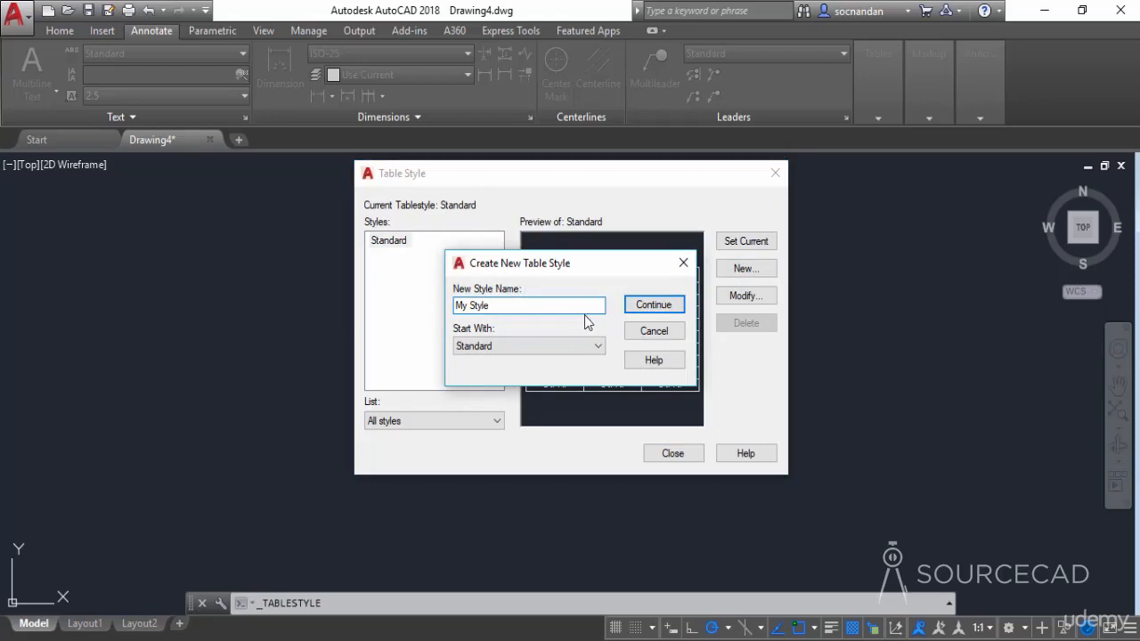
{"action": "left_click", "coordinate": [659, 308]}
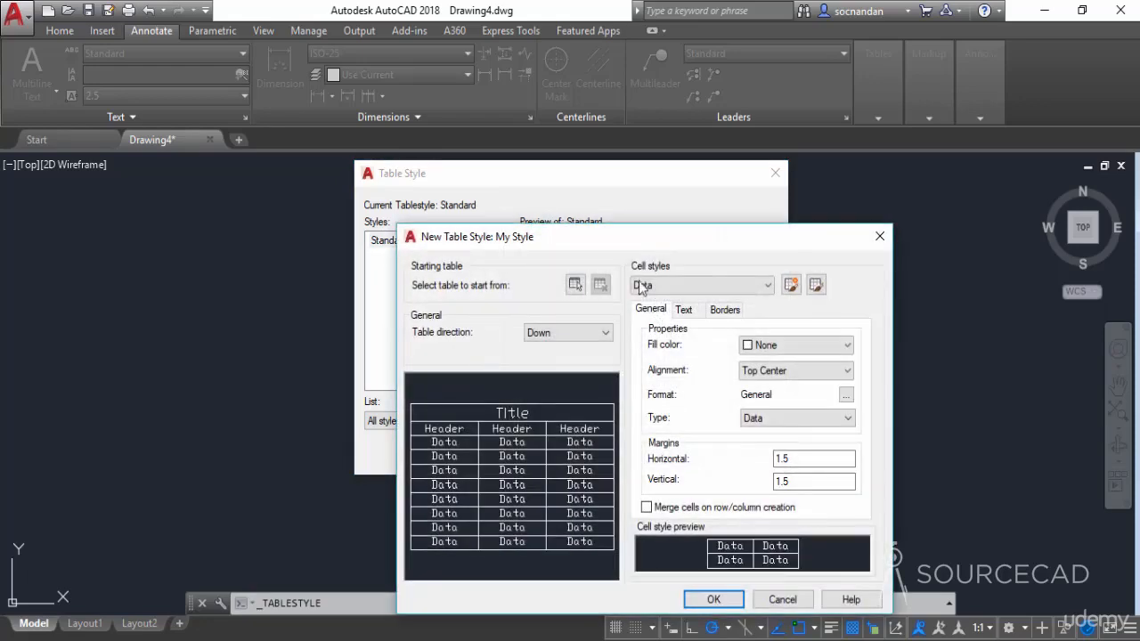
{"action": "left_click_drag", "start_coordinate": [621, 243], "coordinate": [559, 161]}
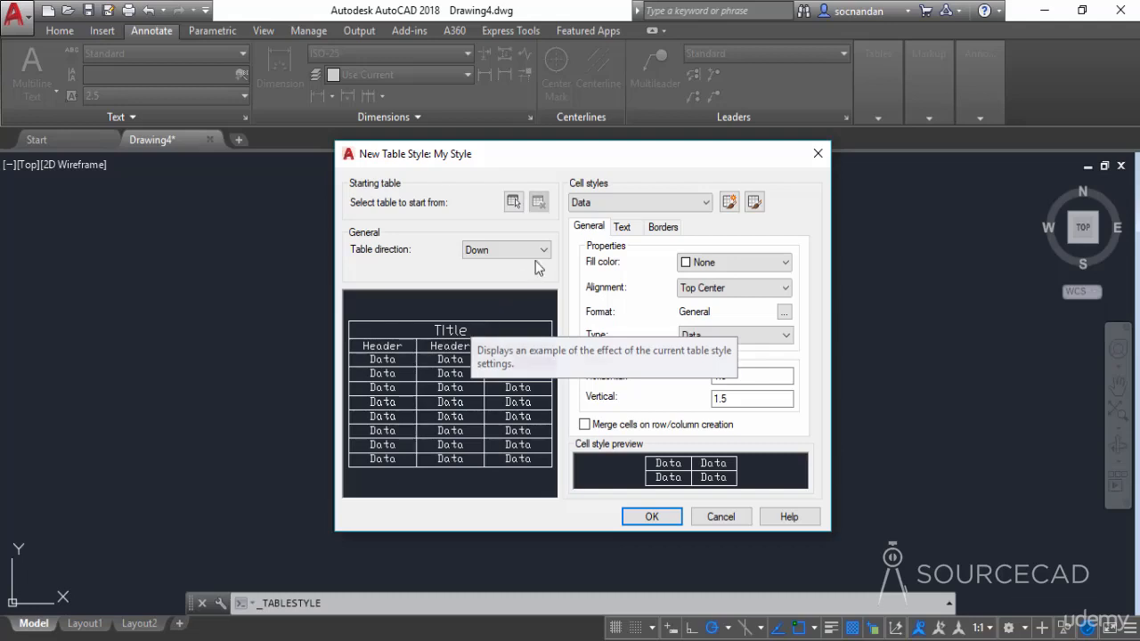
- Set the fill color of the Title cell style to Red
{"action": "left_click", "coordinate": [698, 208]}
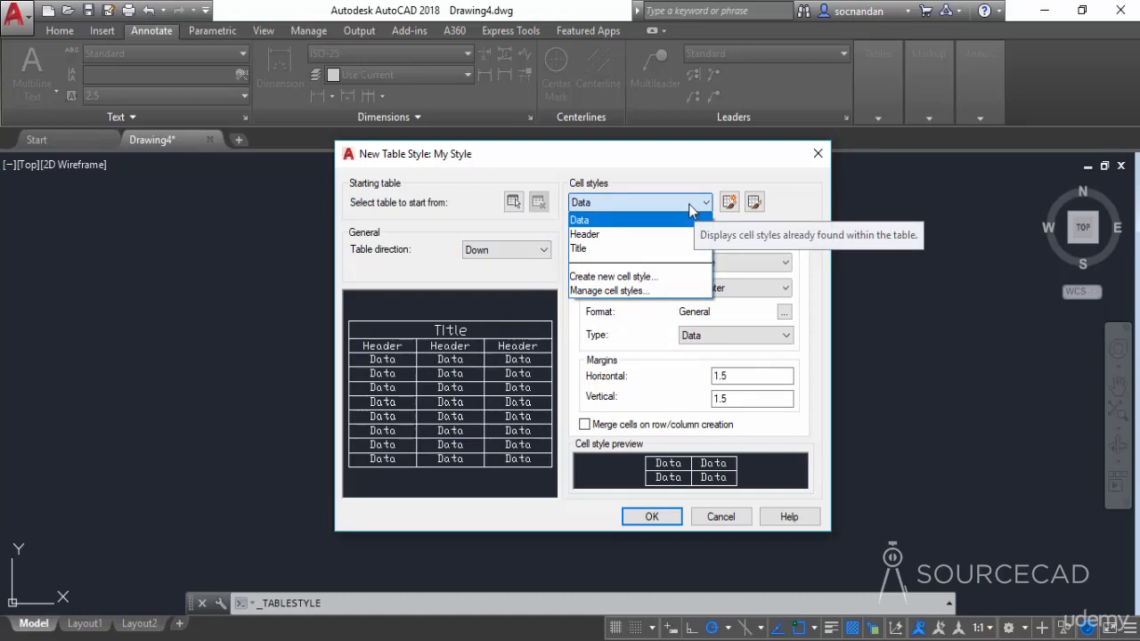
{"action": "left_click", "coordinate": [596, 250]}
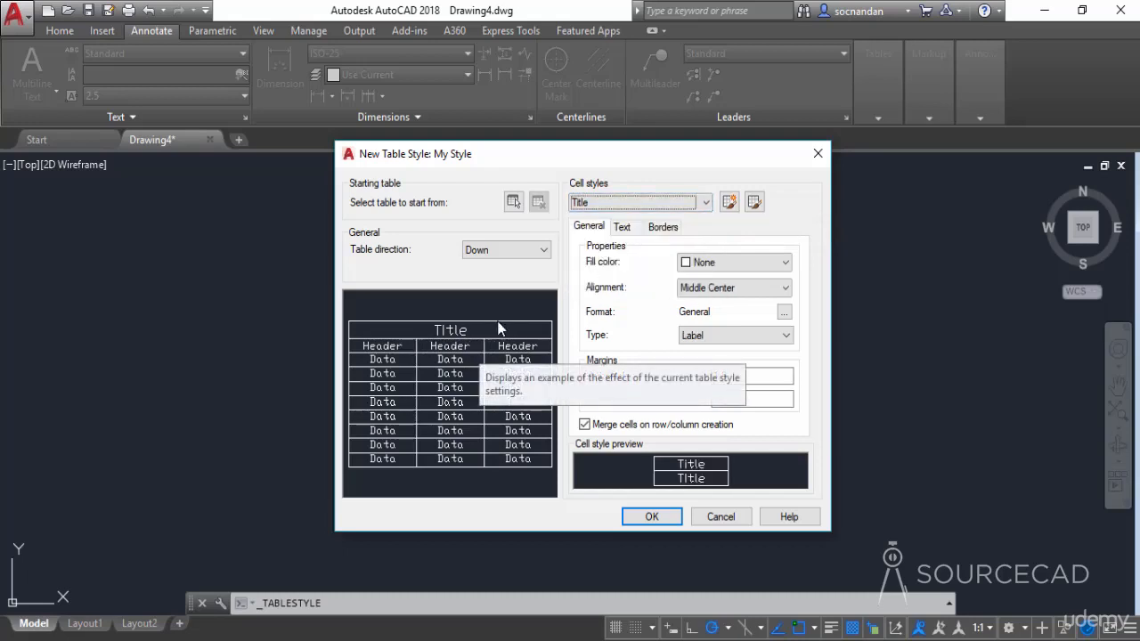
{"action": "left_click", "coordinate": [713, 262]}
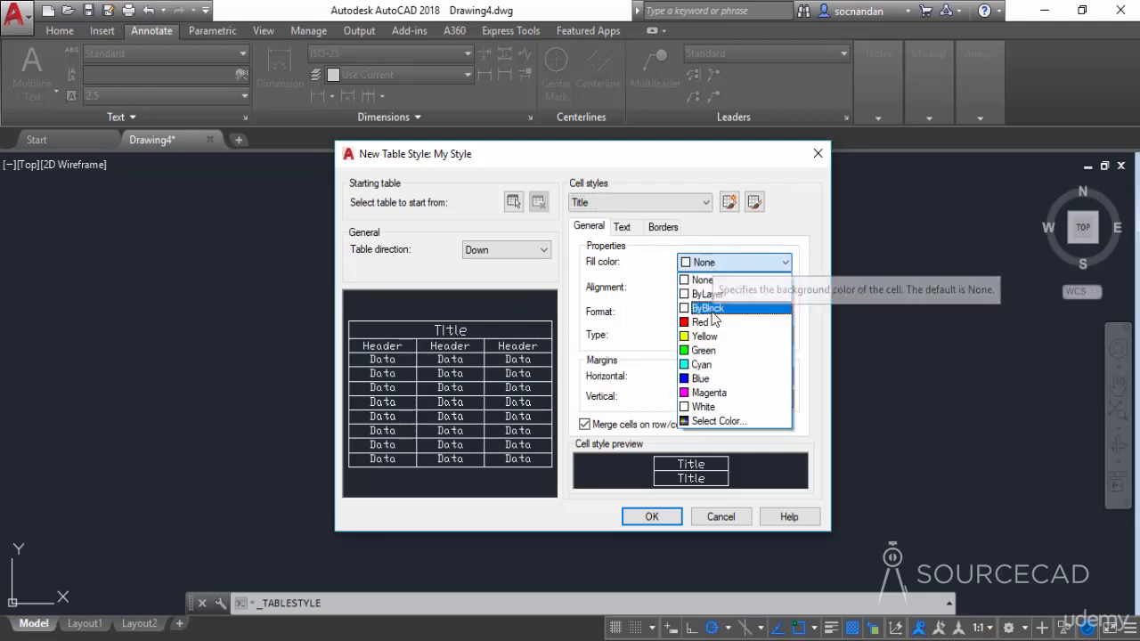
{"action": "left_click", "coordinate": [703, 313]}
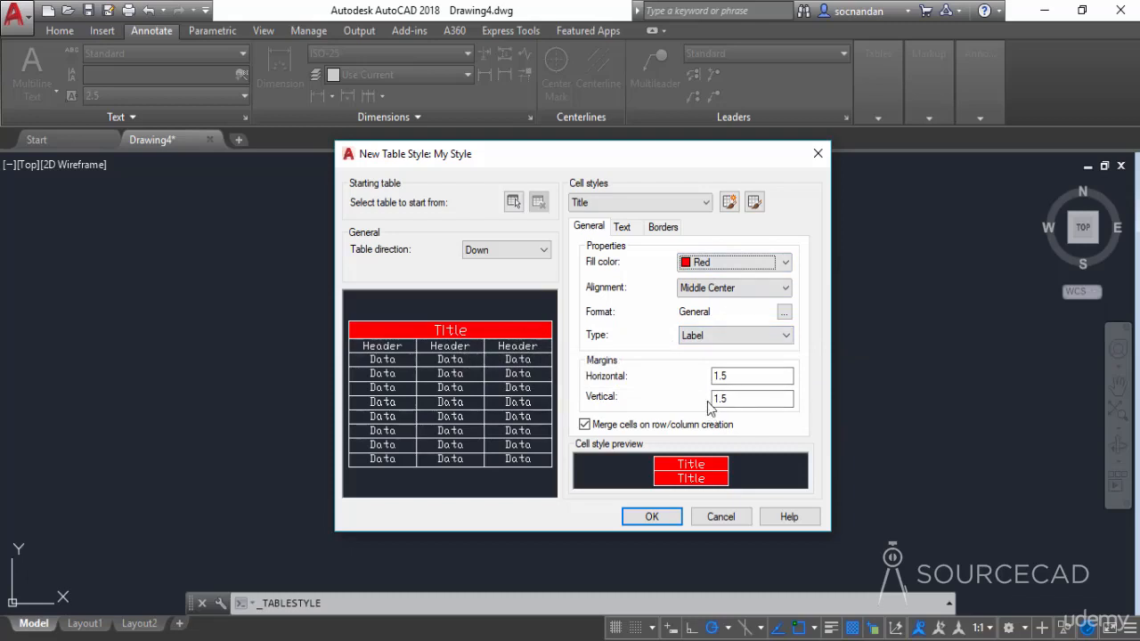
- Examine the Title cell style's text properties and the text style definitions available for it
{"action": "left_click", "coordinate": [622, 228]}
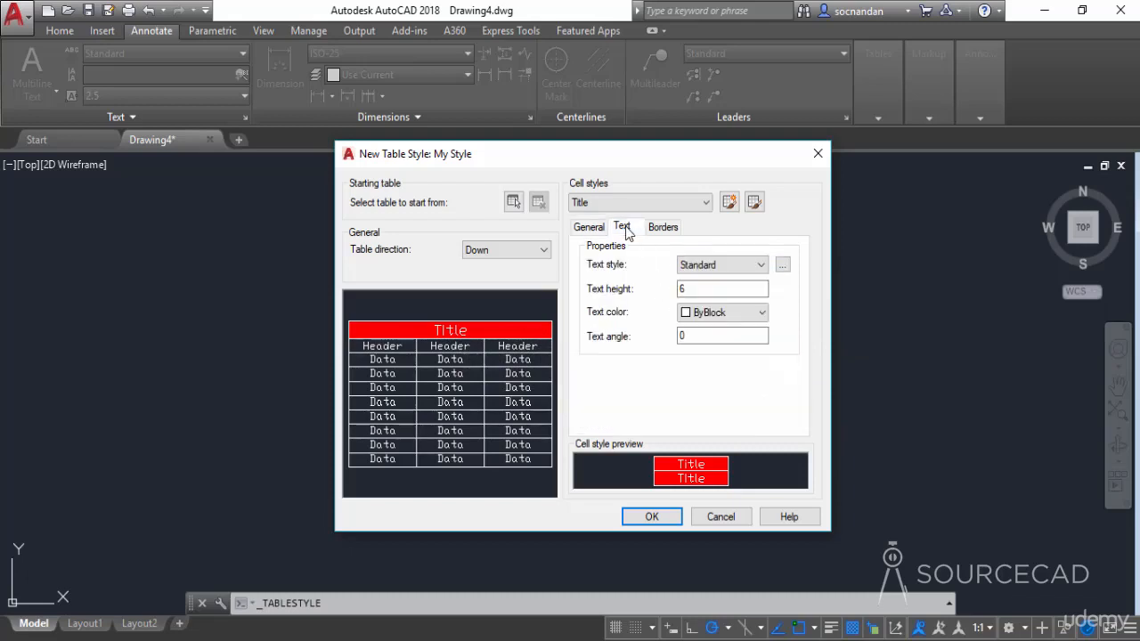
{"action": "left_click", "coordinate": [712, 267]}
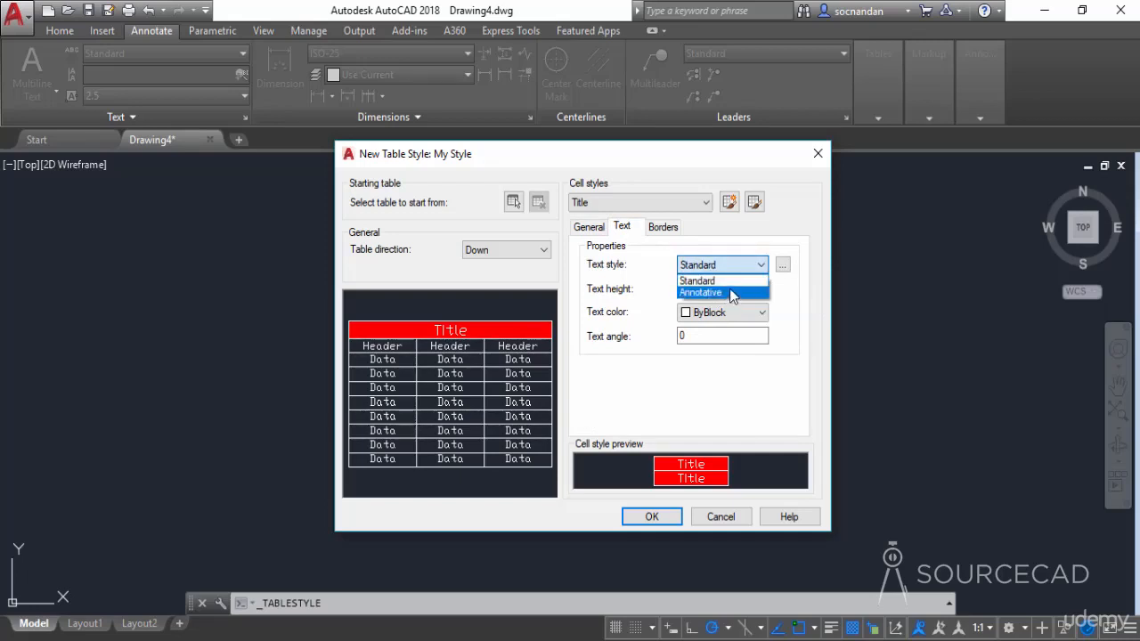
{"action": "left_click", "coordinate": [733, 262]}
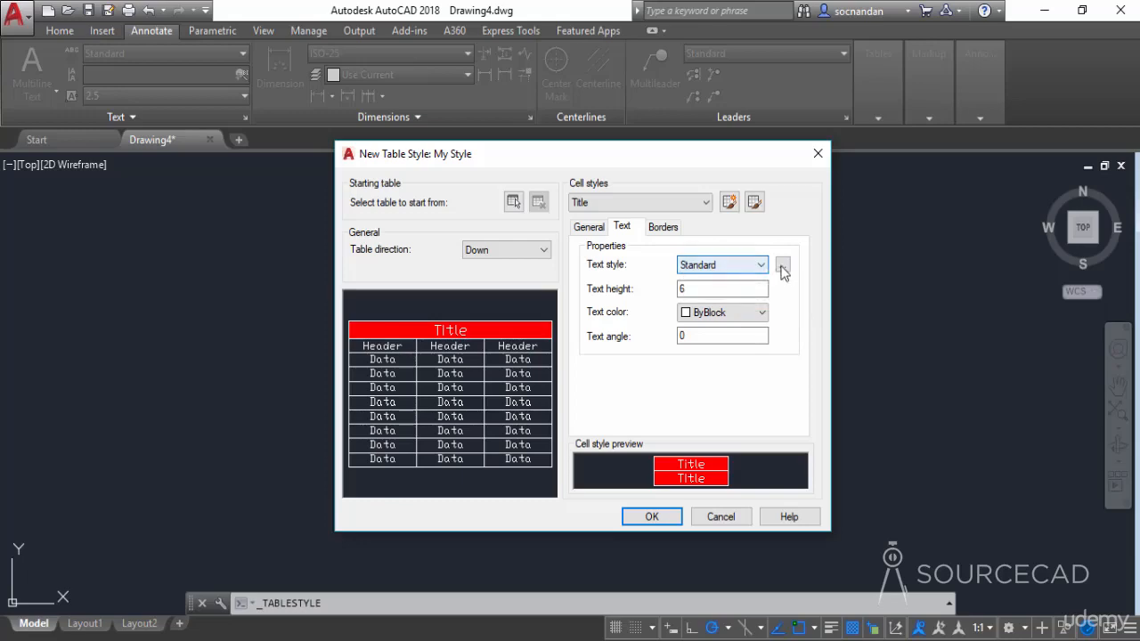
{"action": "left_click", "coordinate": [782, 269]}
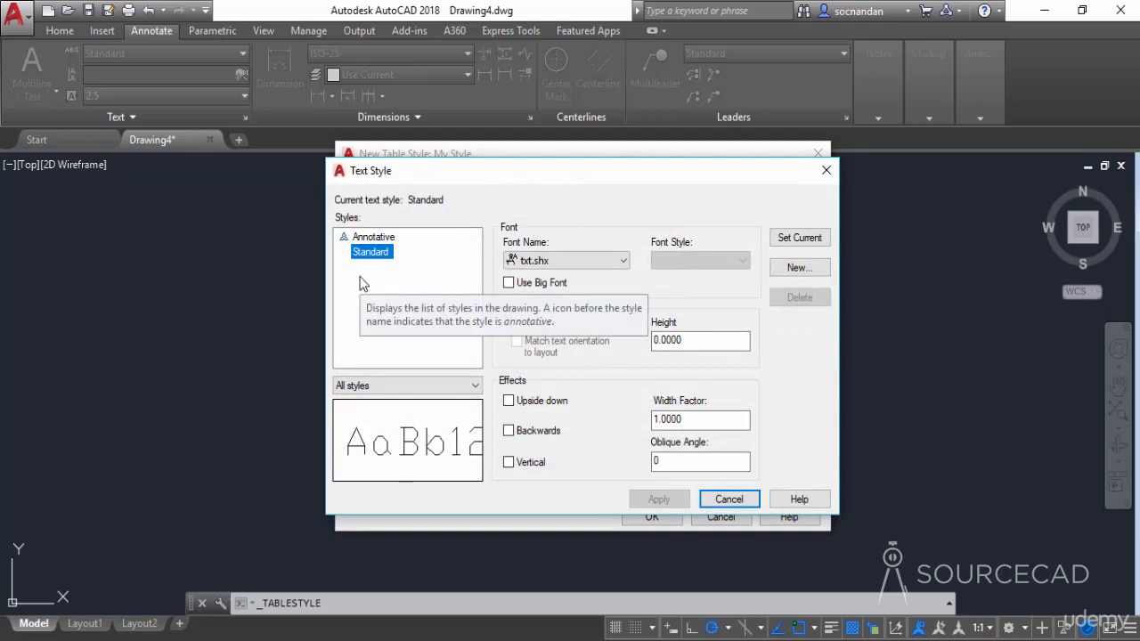
{"action": "left_click", "coordinate": [719, 500]}
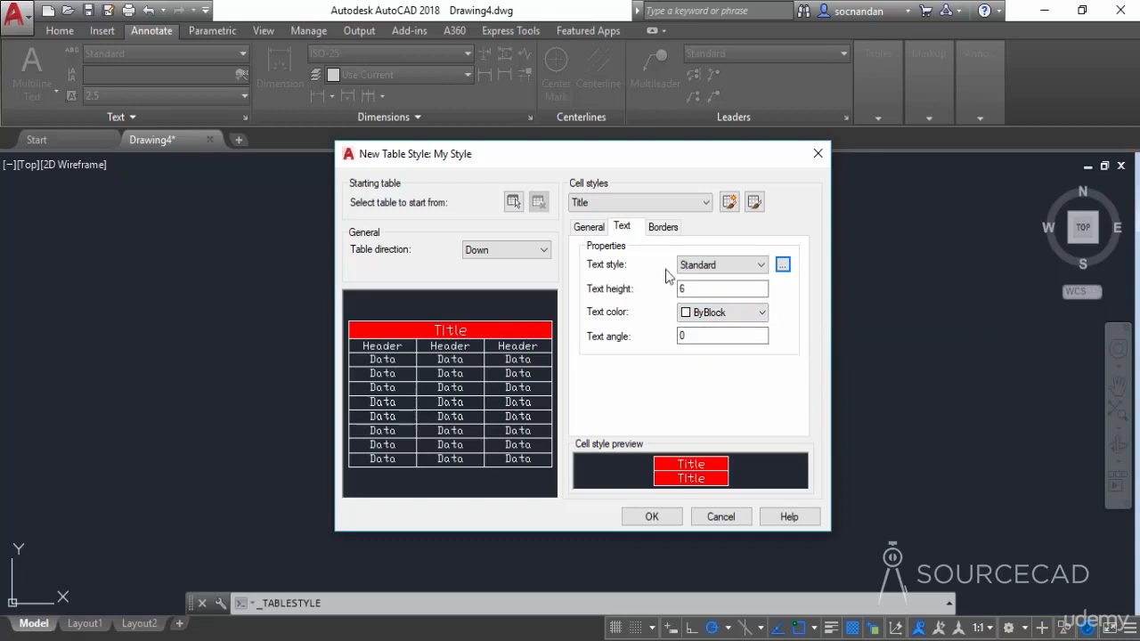
- Set the border lineweight of the Title cell style to 0.30 mm
{"action": "left_click", "coordinate": [671, 229]}
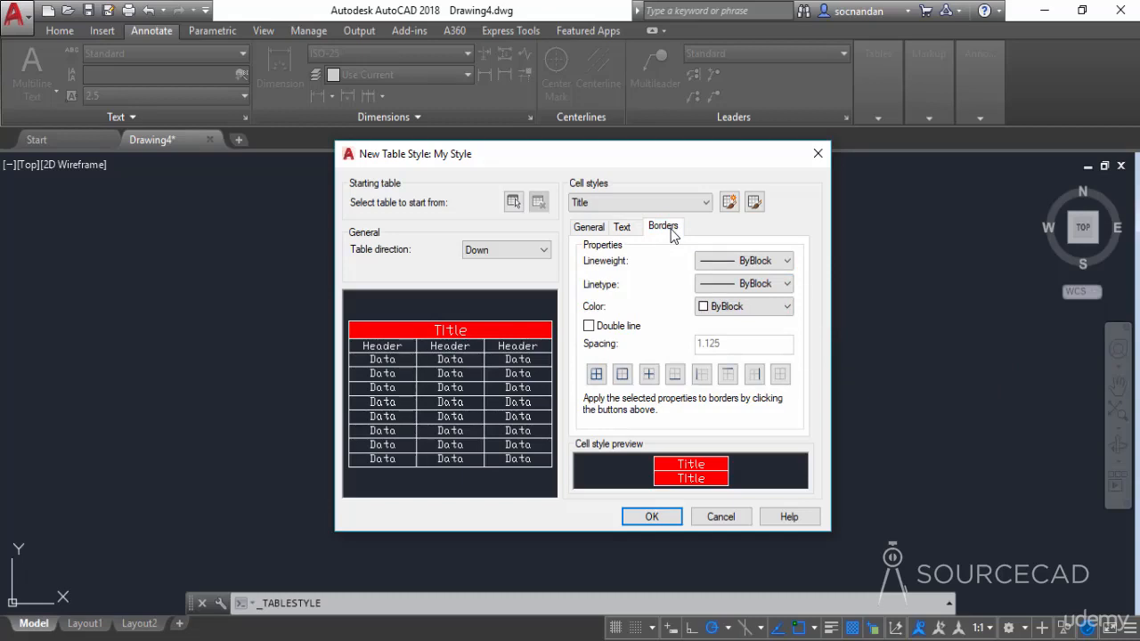
{"action": "left_click", "coordinate": [726, 267]}
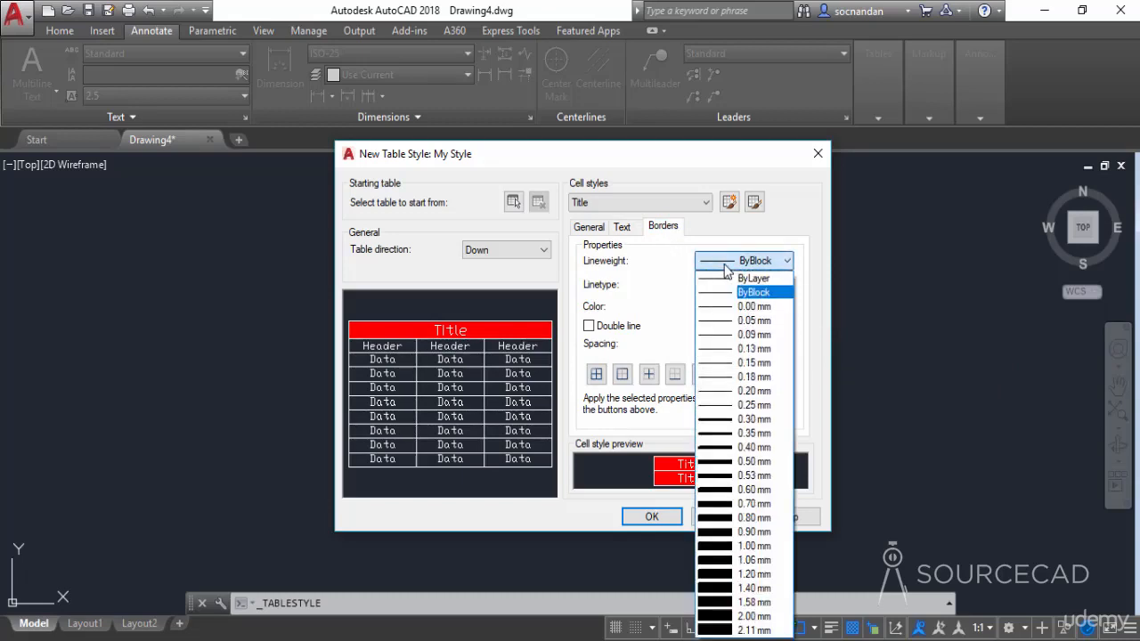
{"action": "left_click", "coordinate": [753, 419]}
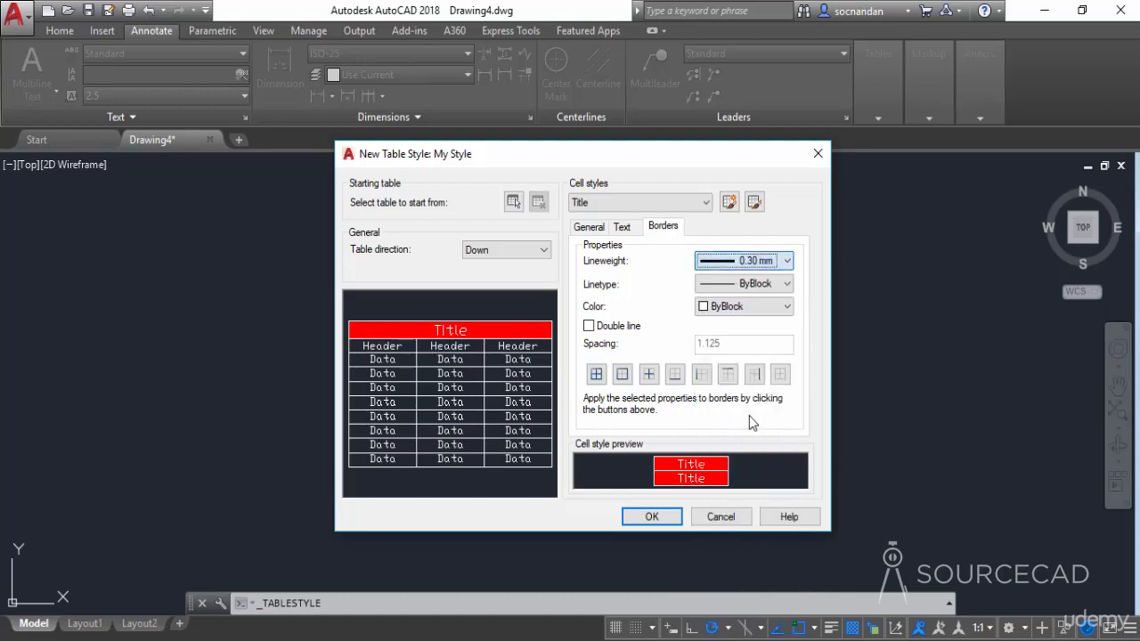
- Examine the linetypes that can be loaded for the Title cell borders, without loading any
{"action": "left_click", "coordinate": [739, 285]}
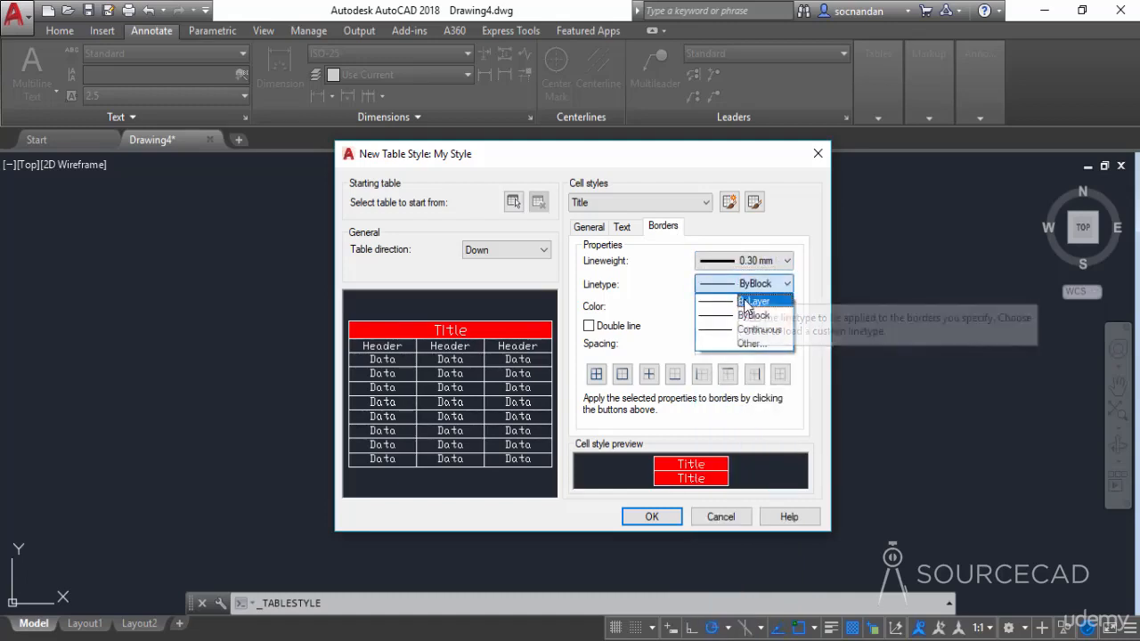
{"action": "left_click", "coordinate": [766, 343]}
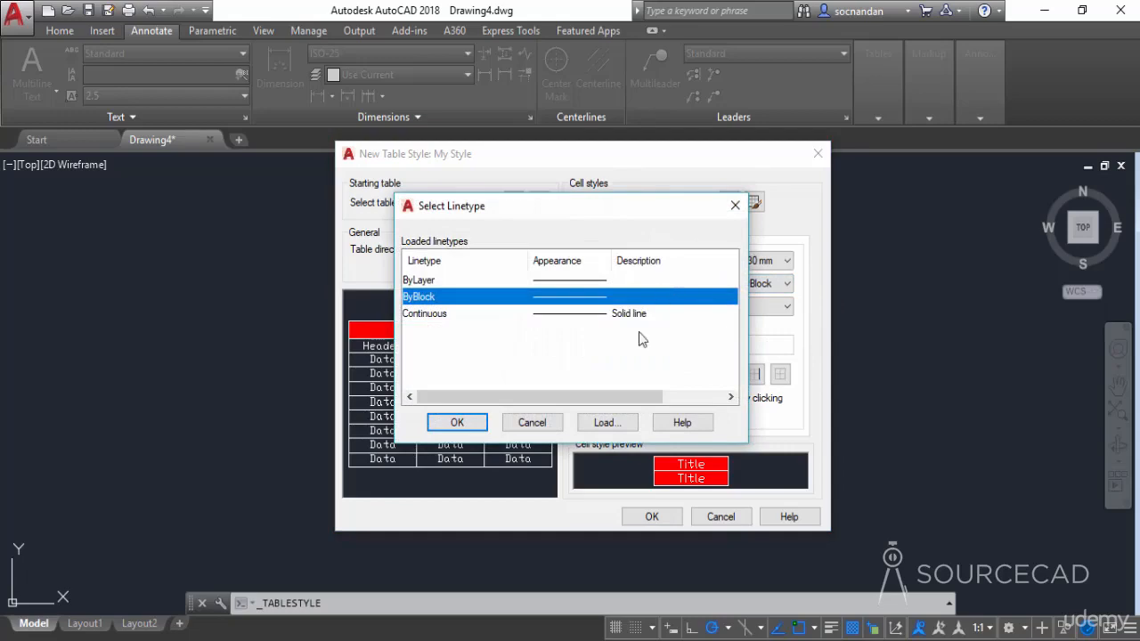
{"action": "left_click", "coordinate": [609, 423]}
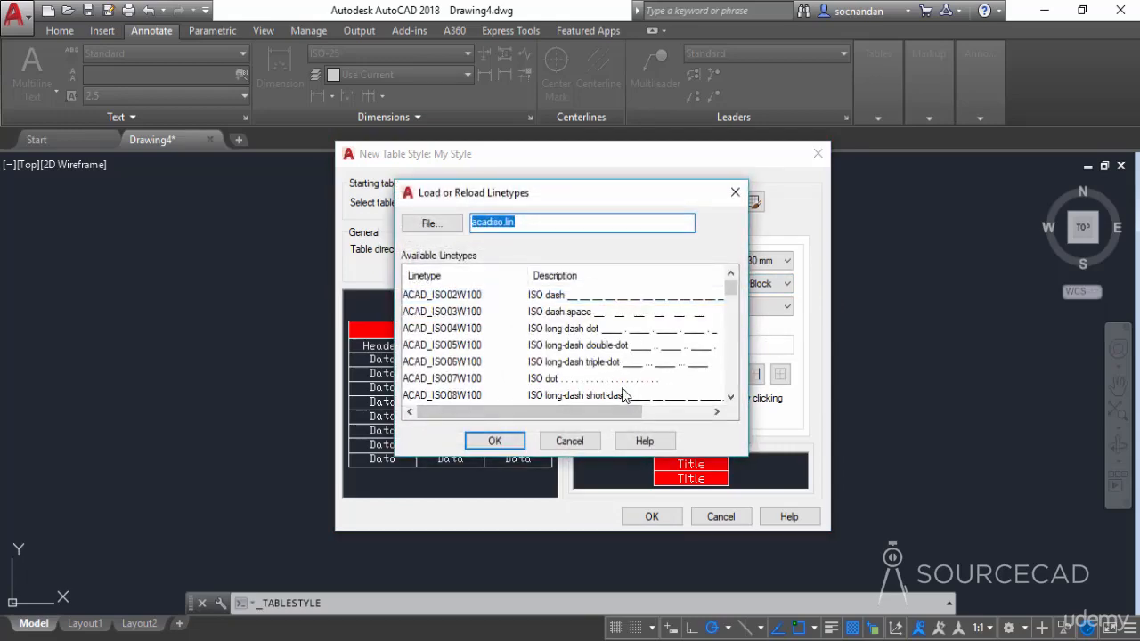
{"action": "left_click", "coordinate": [570, 440]}
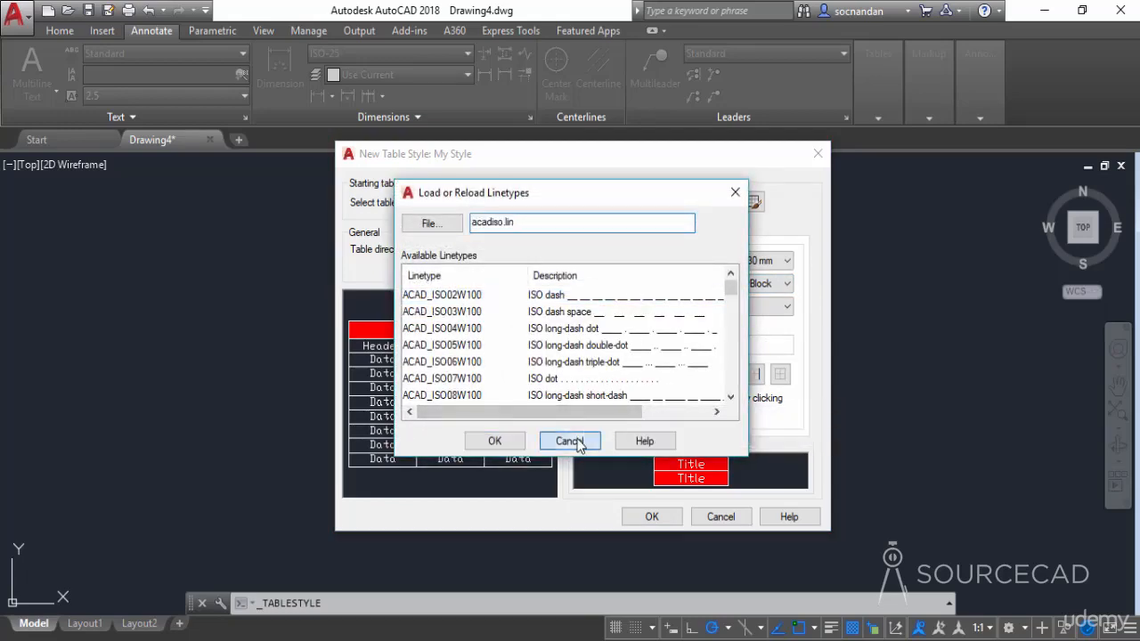
{"action": "left_click", "coordinate": [529, 422]}
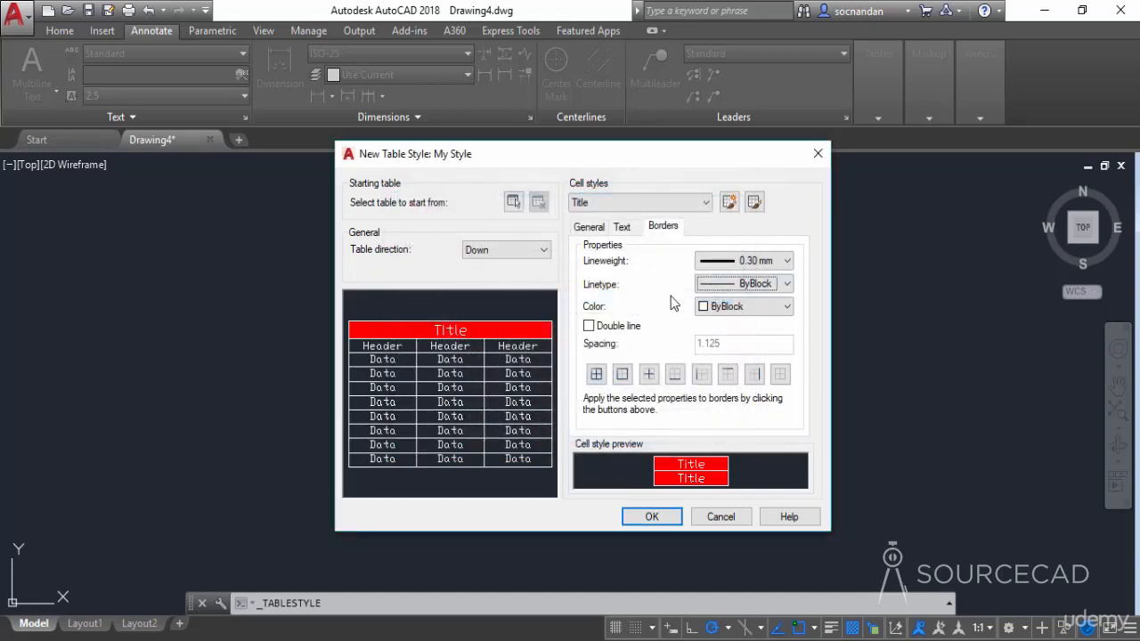
- Set the Title border color to ByLayer and apply the border properties to the outside borders
{"action": "left_click", "coordinate": [742, 306]}
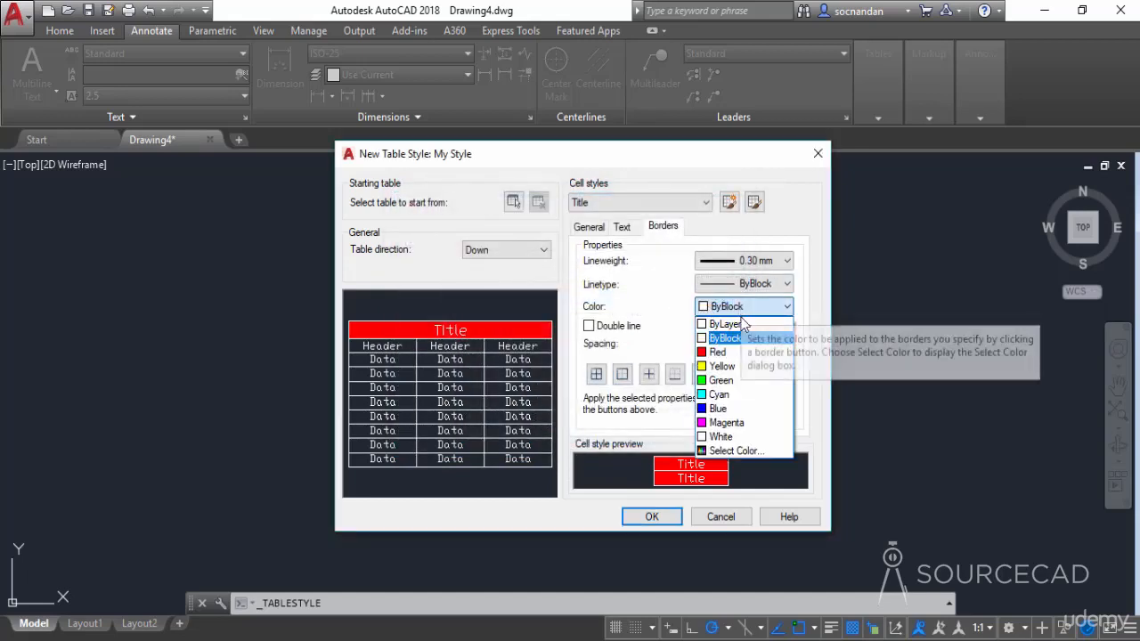
{"action": "left_click", "coordinate": [745, 380]}
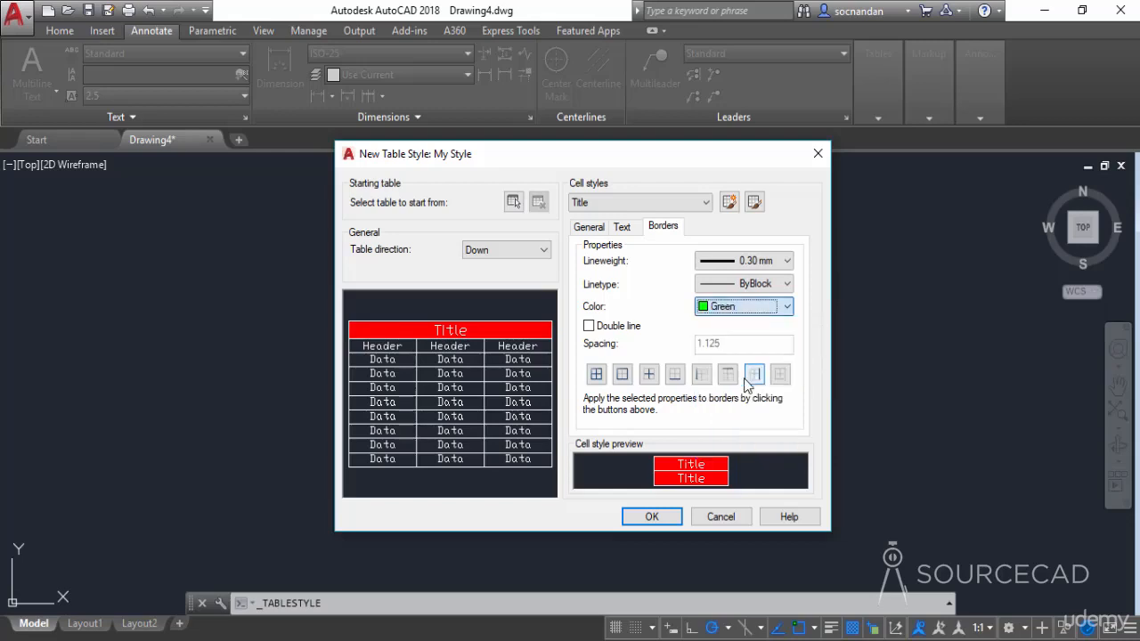
{"action": "left_click", "coordinate": [749, 310]}
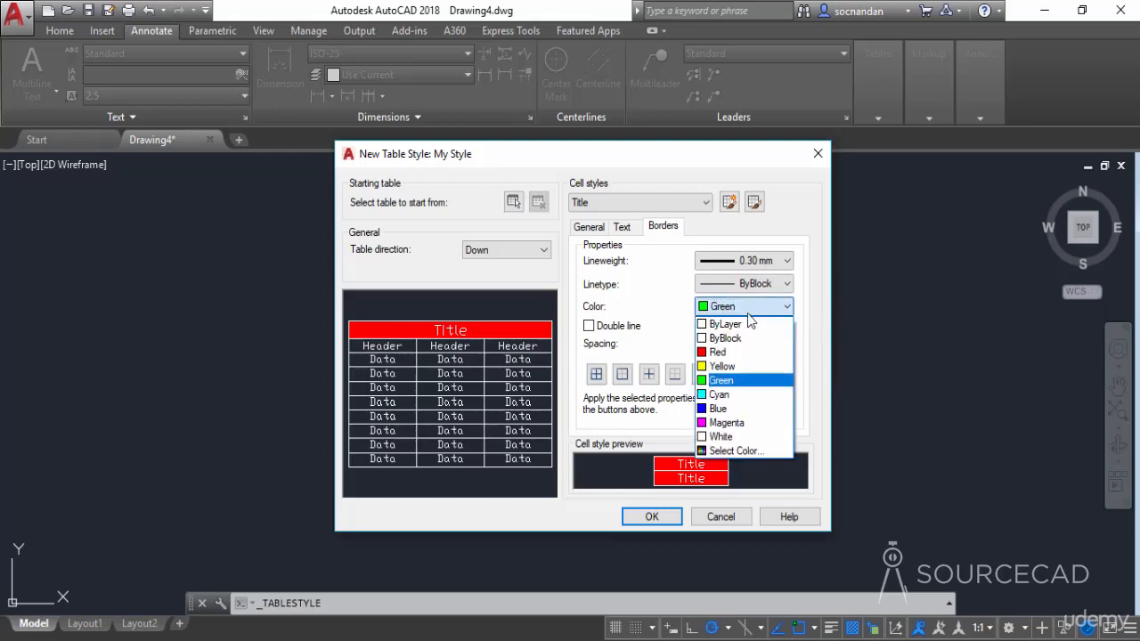
{"action": "left_click", "coordinate": [743, 322]}
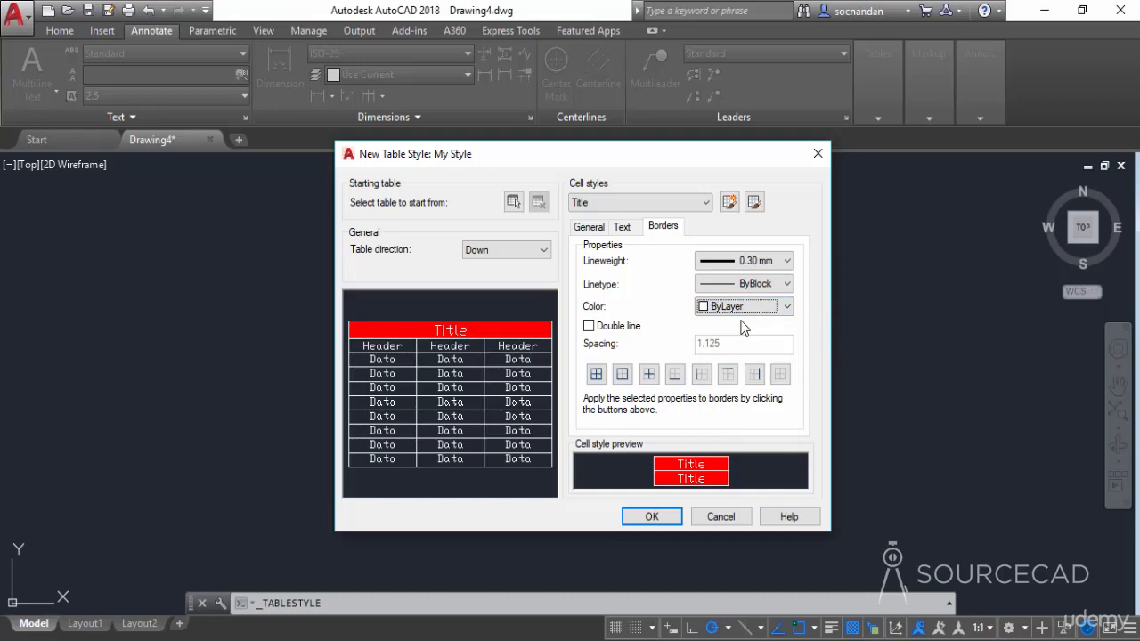
{"action": "left_click", "coordinate": [623, 375]}
- Set the fill color of the Data cell style to Blue
{"action": "left_click", "coordinate": [651, 201]}
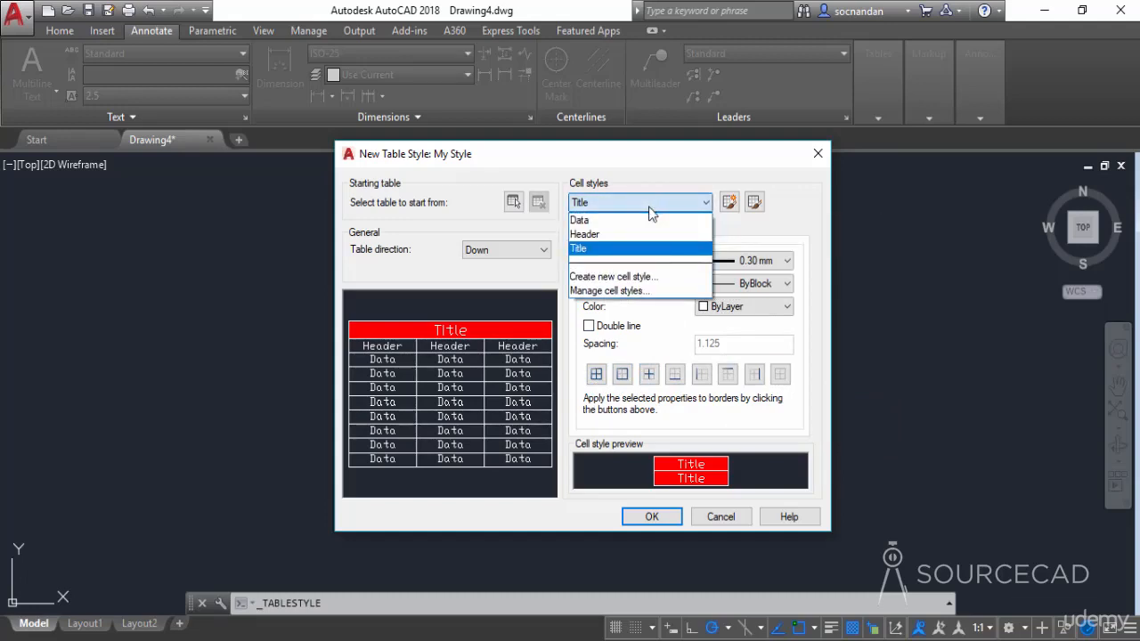
{"action": "left_click", "coordinate": [642, 220]}
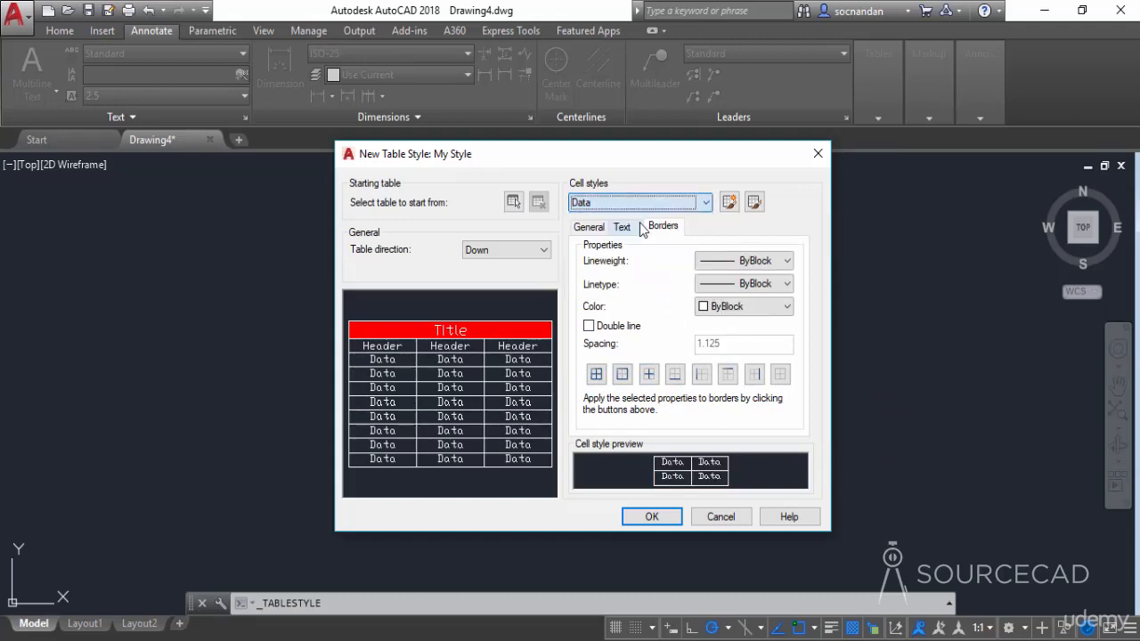
{"action": "left_click", "coordinate": [595, 230]}
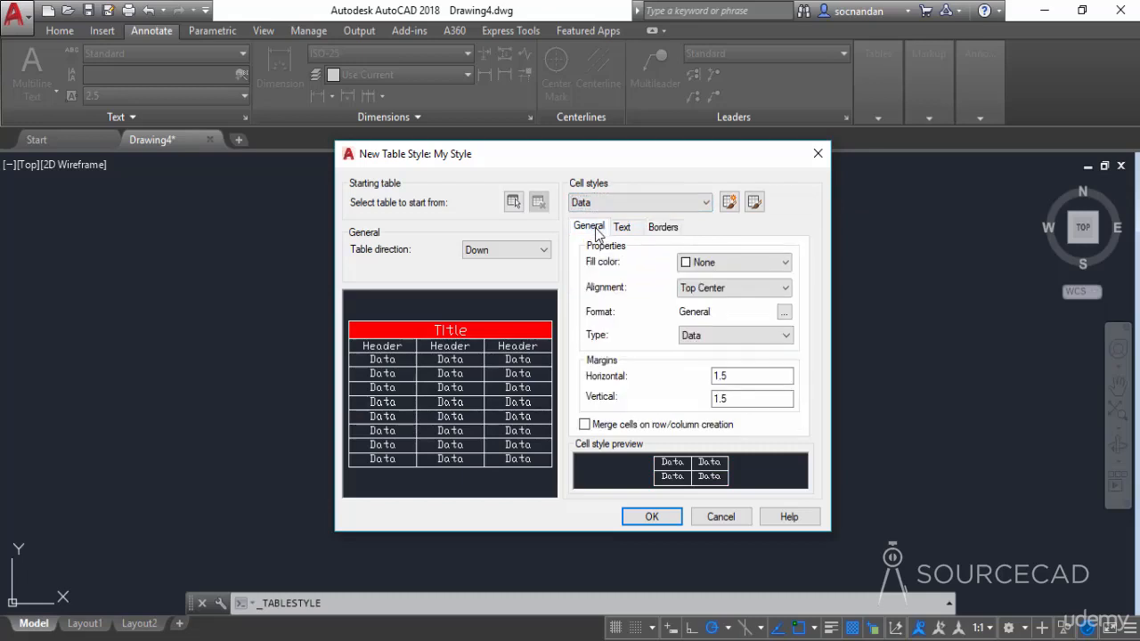
{"action": "left_click", "coordinate": [731, 262]}
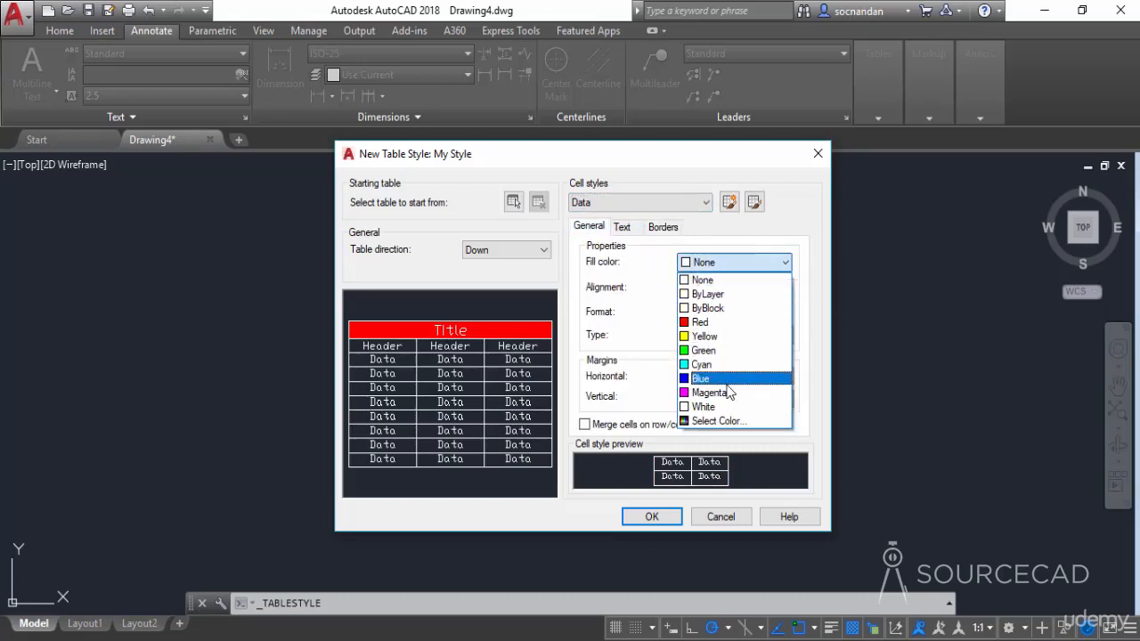
{"action": "left_click", "coordinate": [700, 379]}
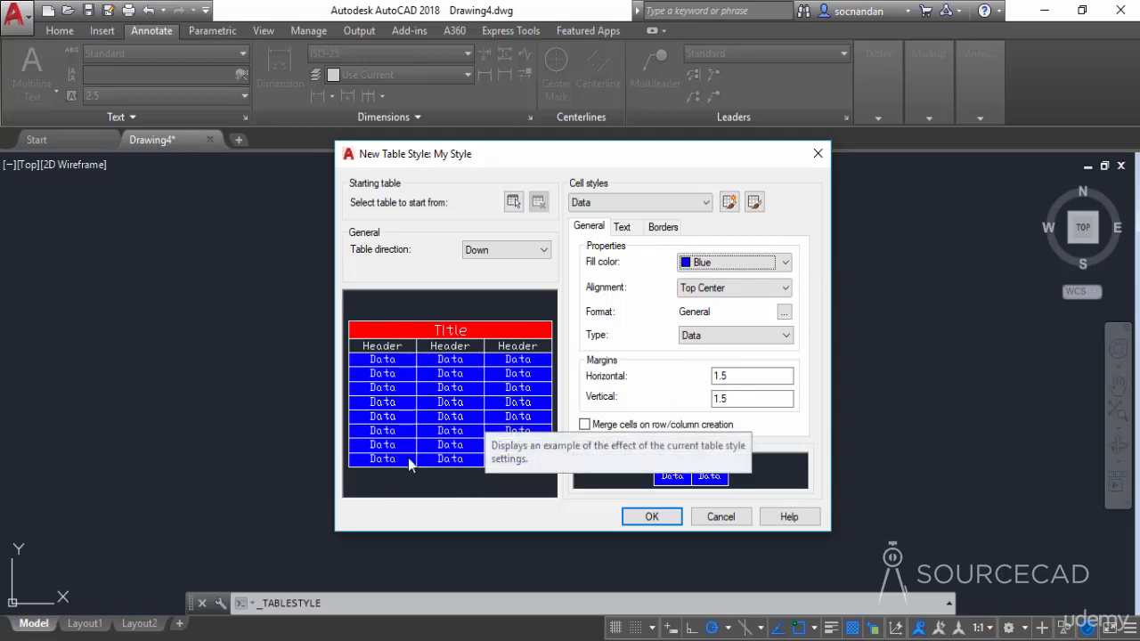
- Set the text color of the Data cell style to Yellow
{"action": "left_click", "coordinate": [629, 228]}
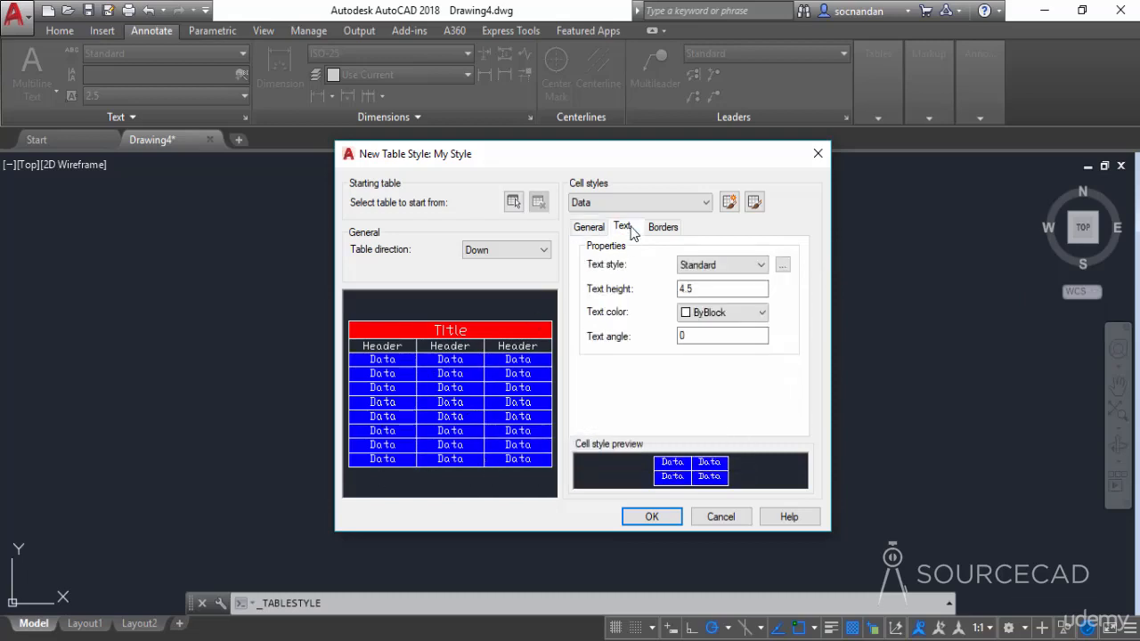
{"action": "left_click", "coordinate": [733, 315]}
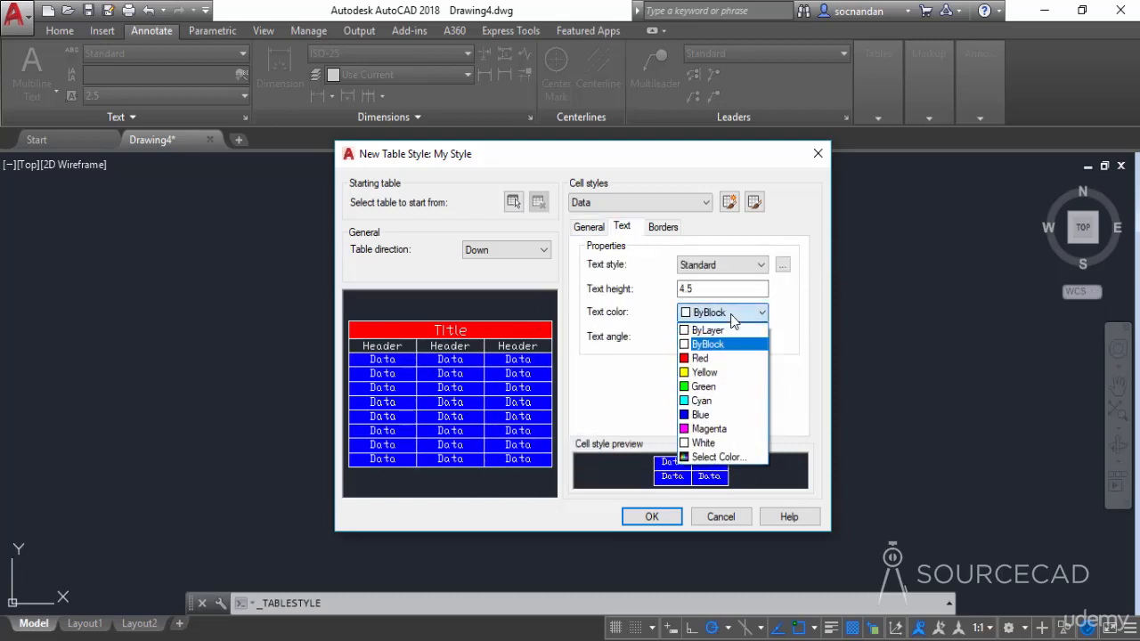
{"action": "left_click", "coordinate": [705, 373]}
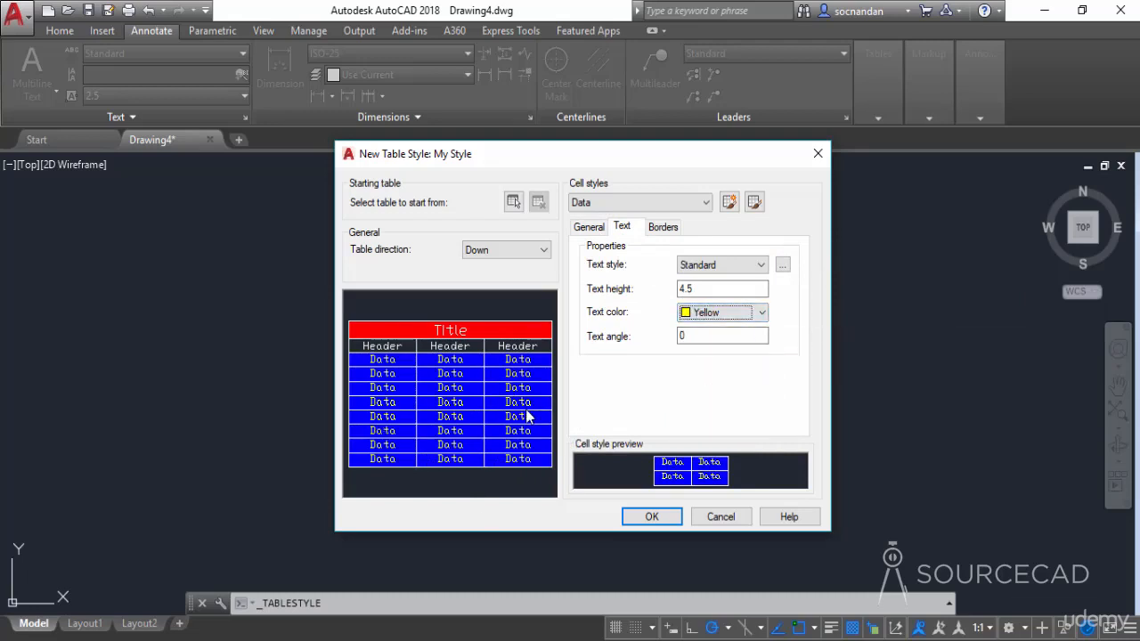
- Set the border color of the Data cell style to Green and apply it to all borders
{"action": "left_click", "coordinate": [662, 228]}
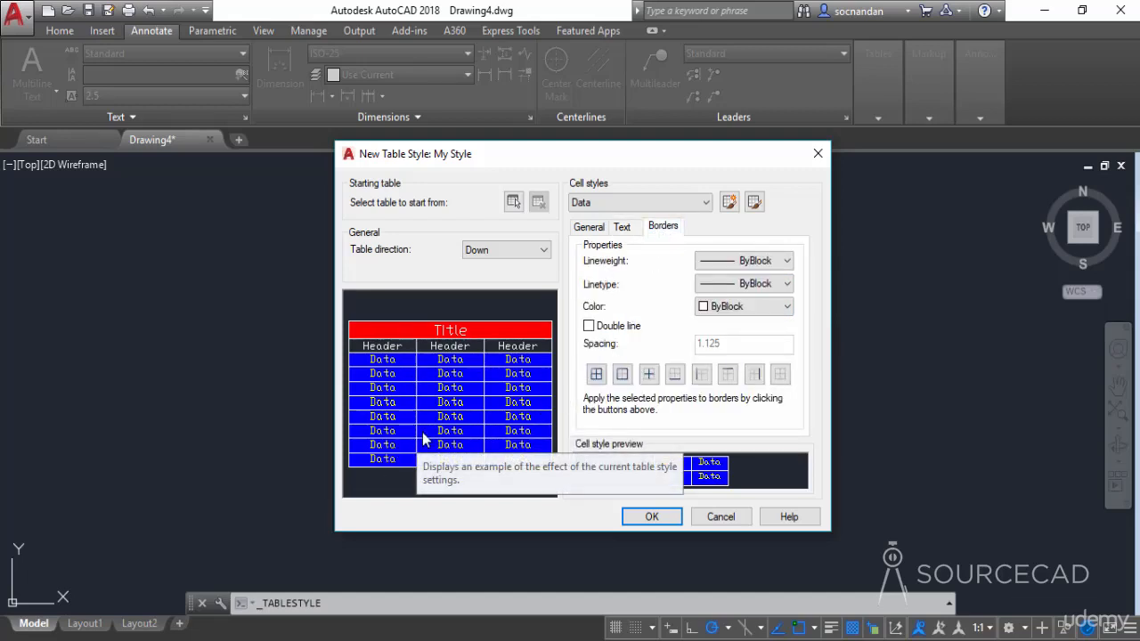
{"action": "left_click", "coordinate": [748, 307]}
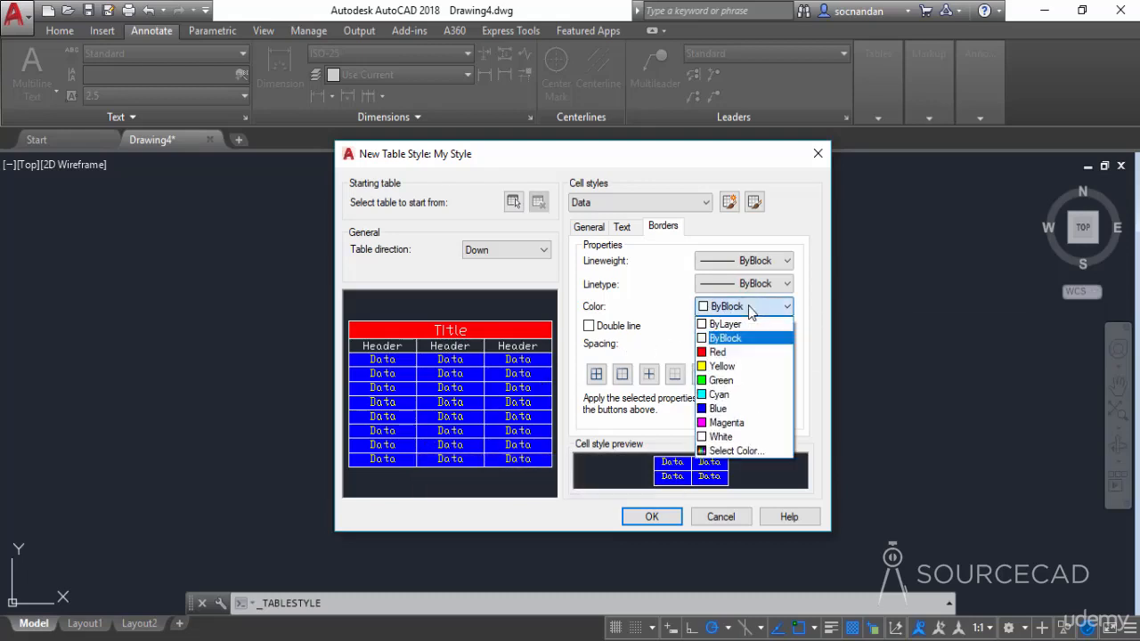
{"action": "left_click", "coordinate": [726, 380]}
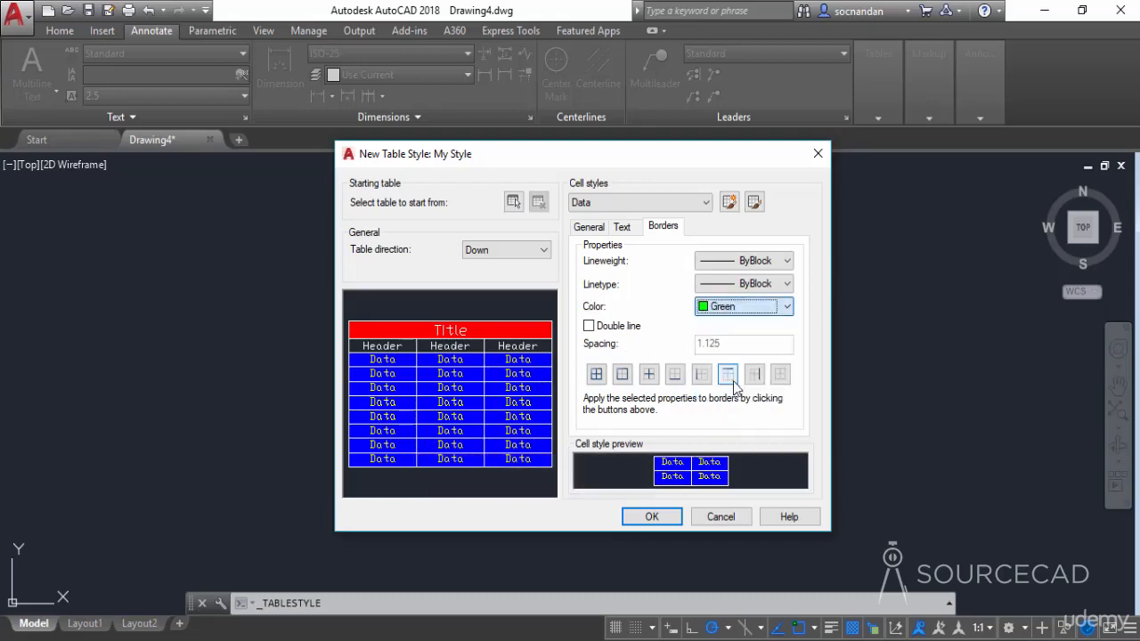
{"action": "left_click", "coordinate": [596, 375]}
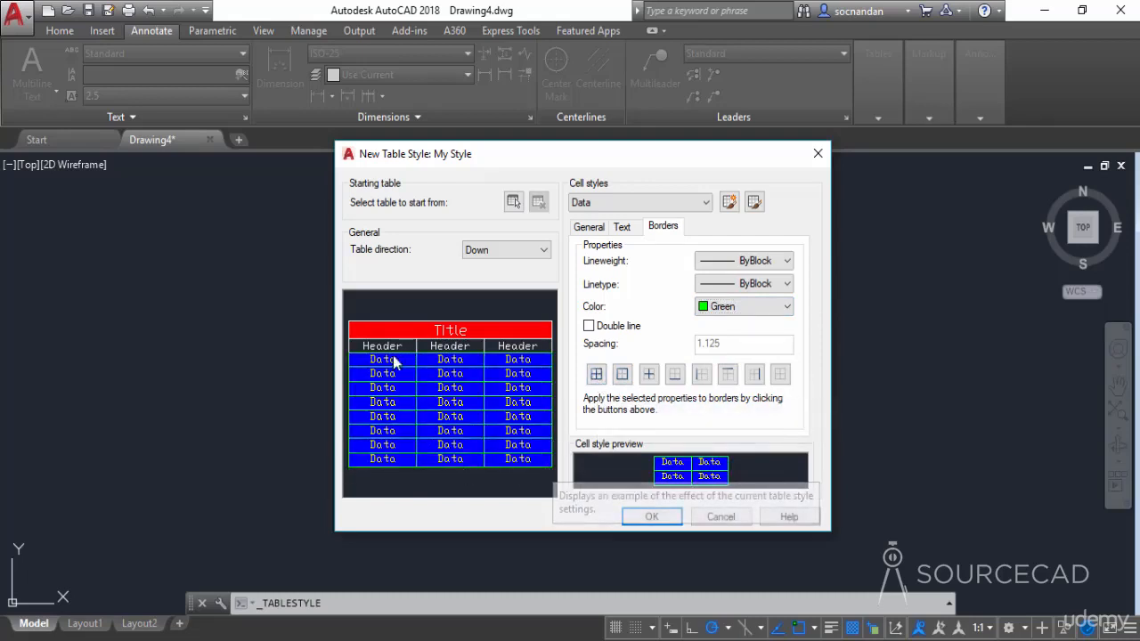
- Apply a 0.30 mm lineweight to all borders of the Data cell style, then save the table style and close the style manager
{"action": "left_click", "coordinate": [748, 261]}
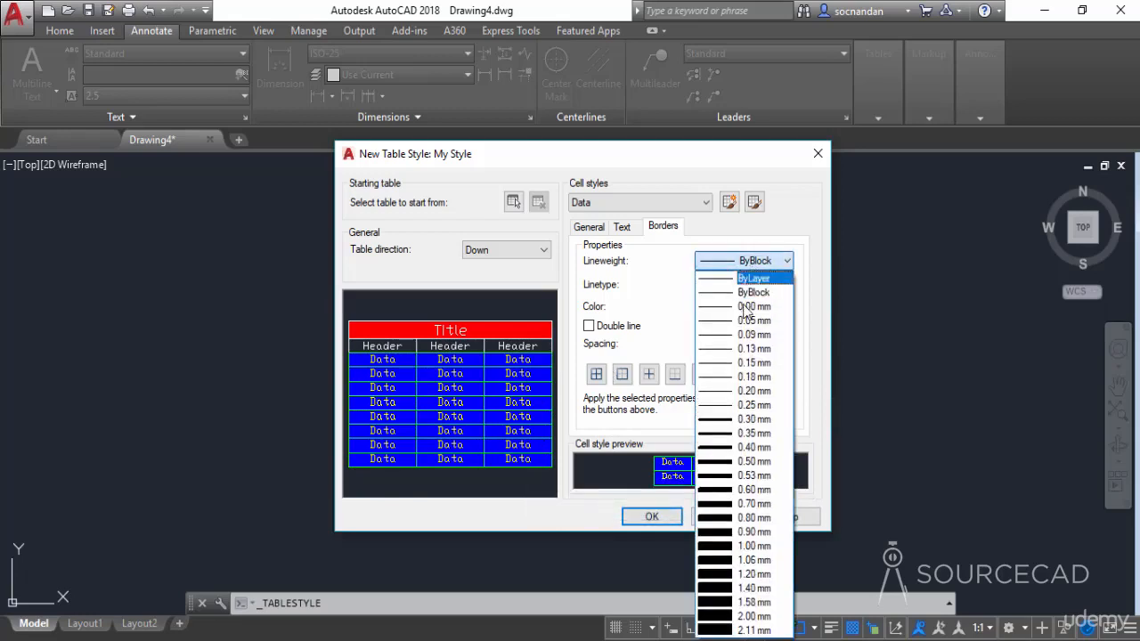
{"action": "left_click", "coordinate": [753, 419]}
{"action": "left_click", "coordinate": [596, 374]}
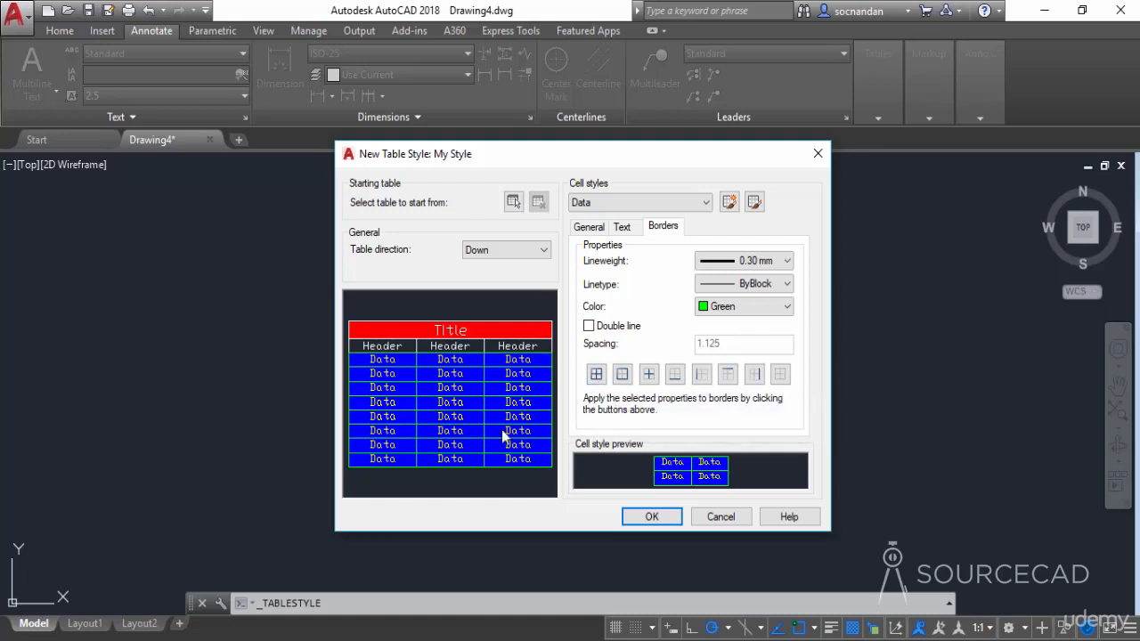
{"action": "left_click", "coordinate": [658, 518]}
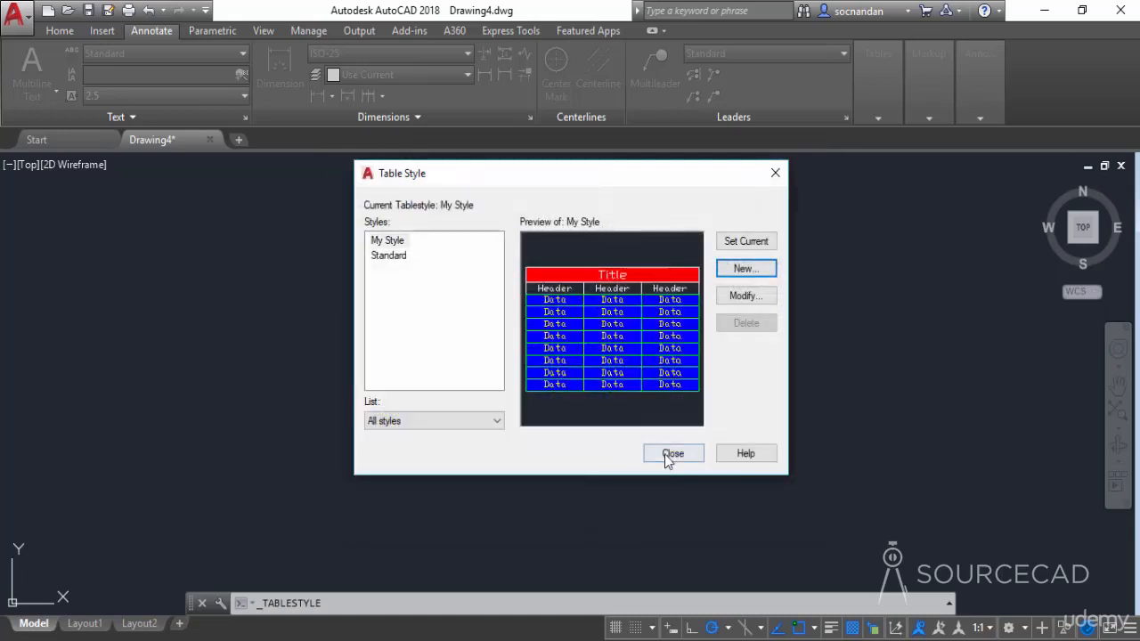
{"action": "left_click", "coordinate": [673, 455]}
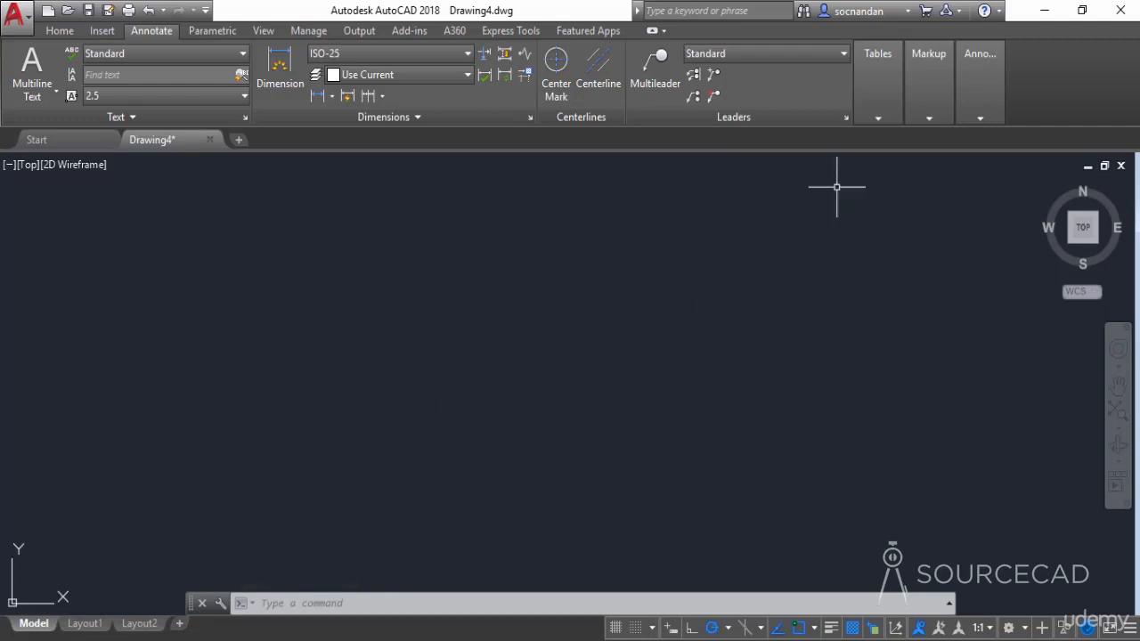
- Insert an empty table in My Style with 3 columns and 7 data rows, fitted to a window in the middle of the drawing area
{"action": "left_click", "coordinate": [878, 110]}
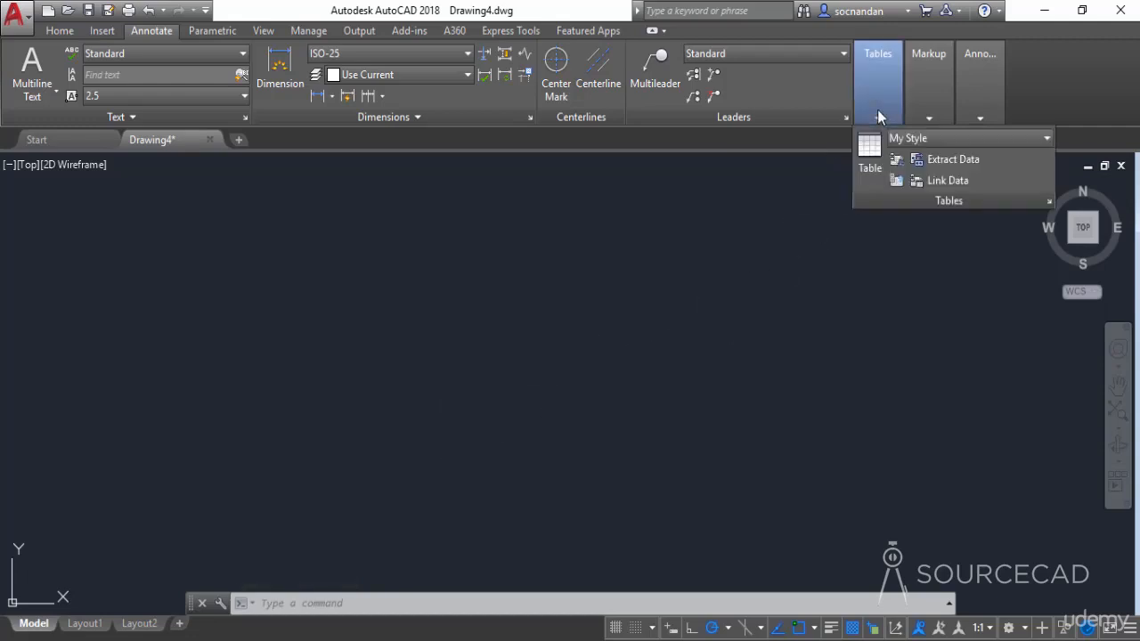
{"action": "left_click", "coordinate": [954, 141]}
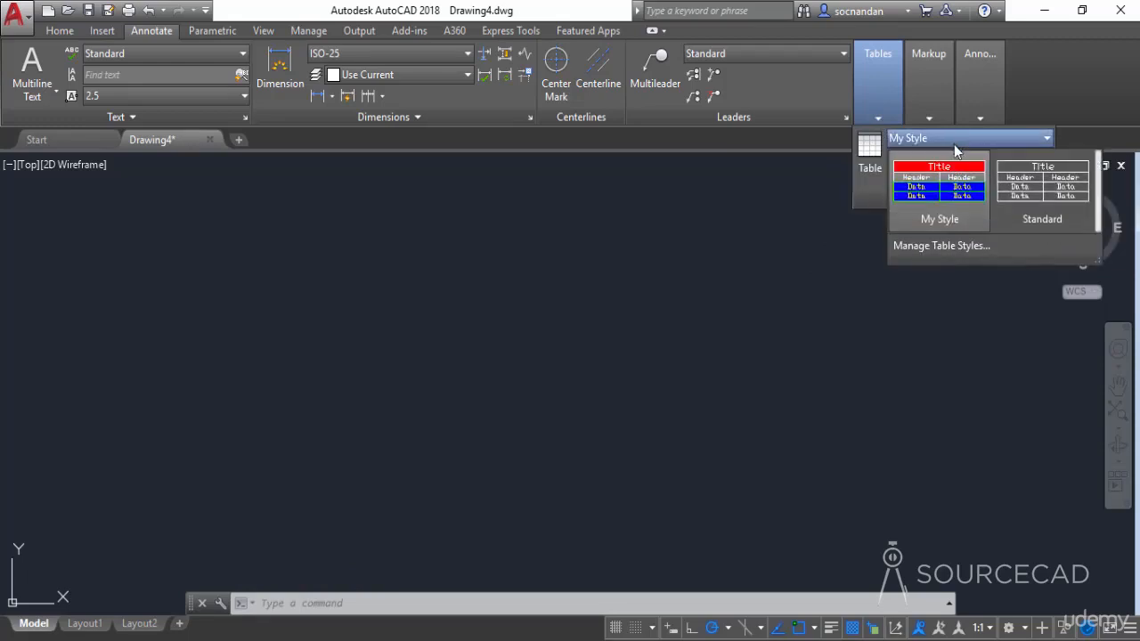
{"action": "left_click", "coordinate": [940, 188]}
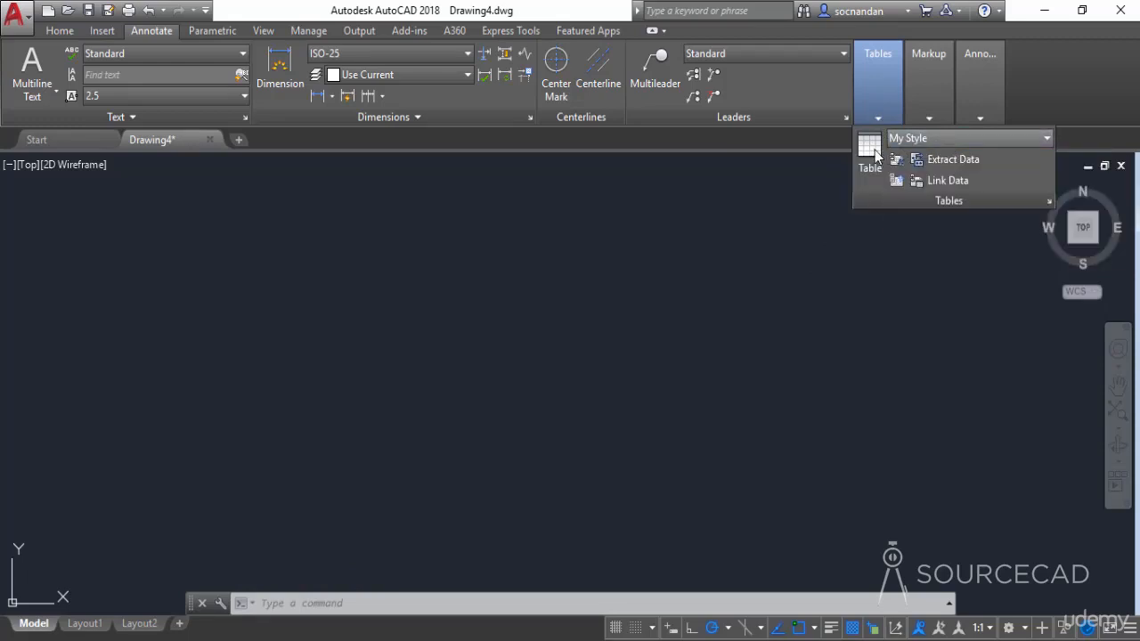
{"action": "left_click", "coordinate": [869, 149]}
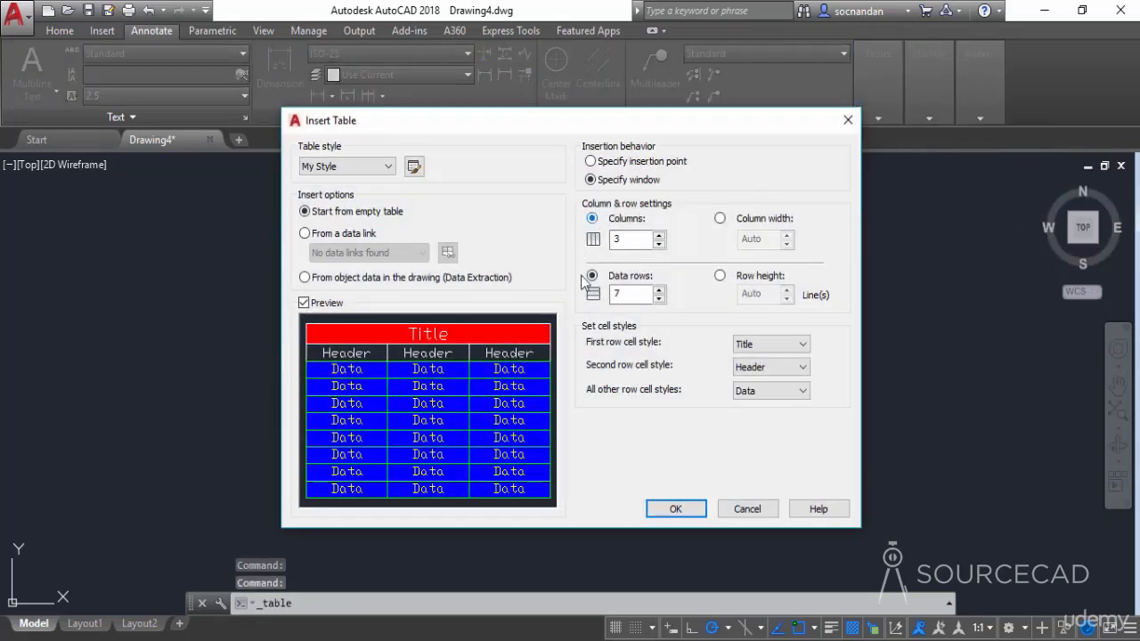
{"action": "left_click", "coordinate": [666, 507]}
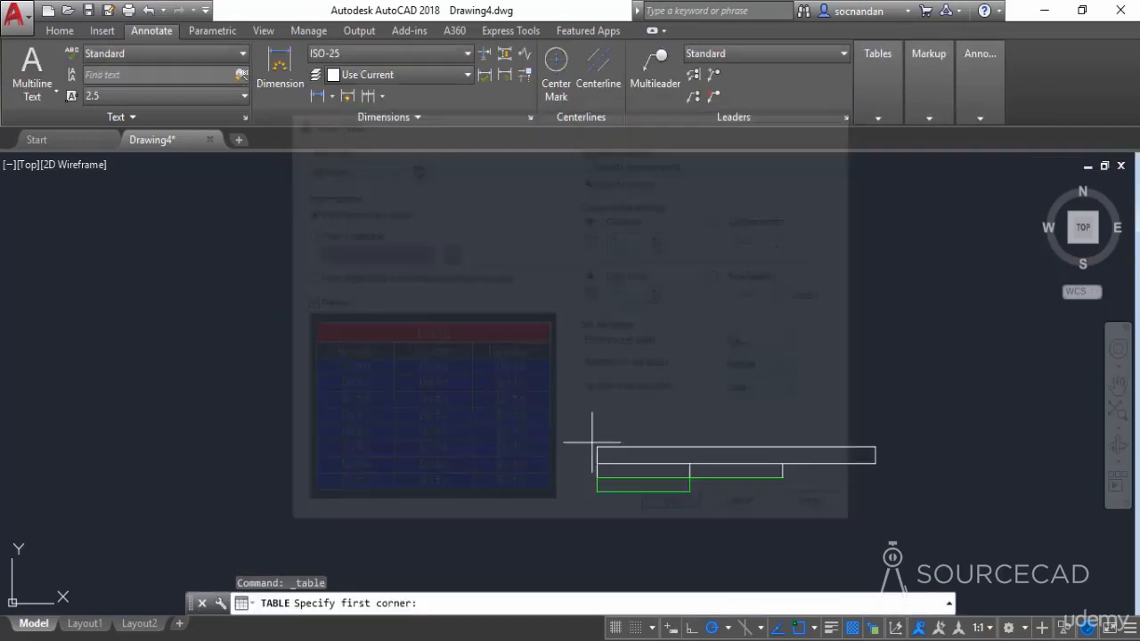
{"action": "left_click", "coordinate": [369, 267]}
{"action": "left_click", "coordinate": [820, 481]}
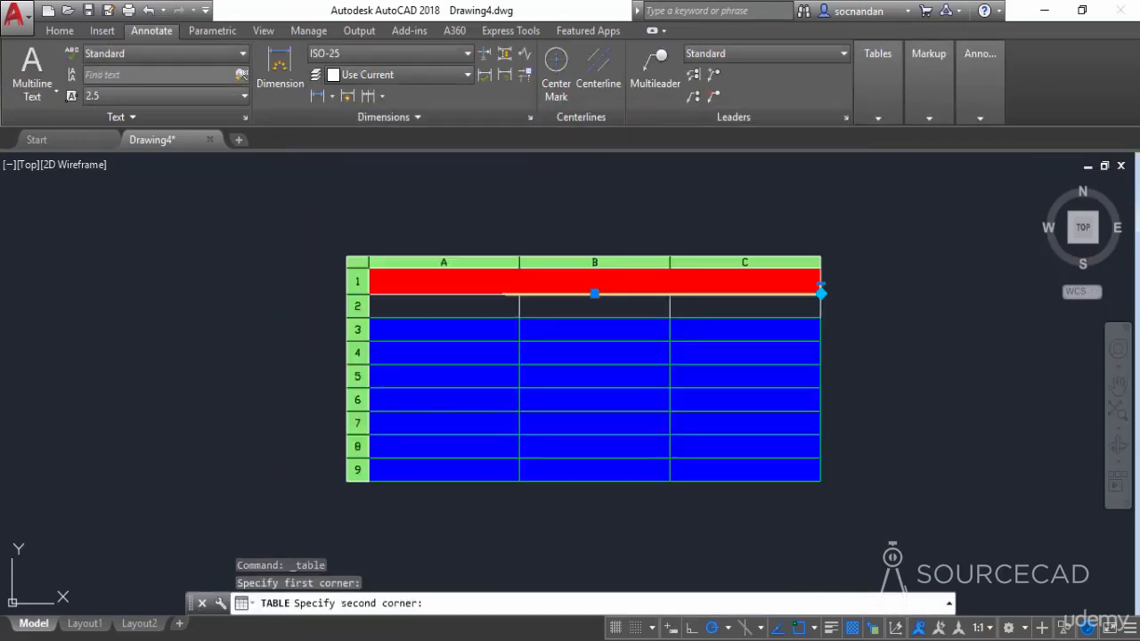
{"action": "left_click", "coordinate": [914, 389]}
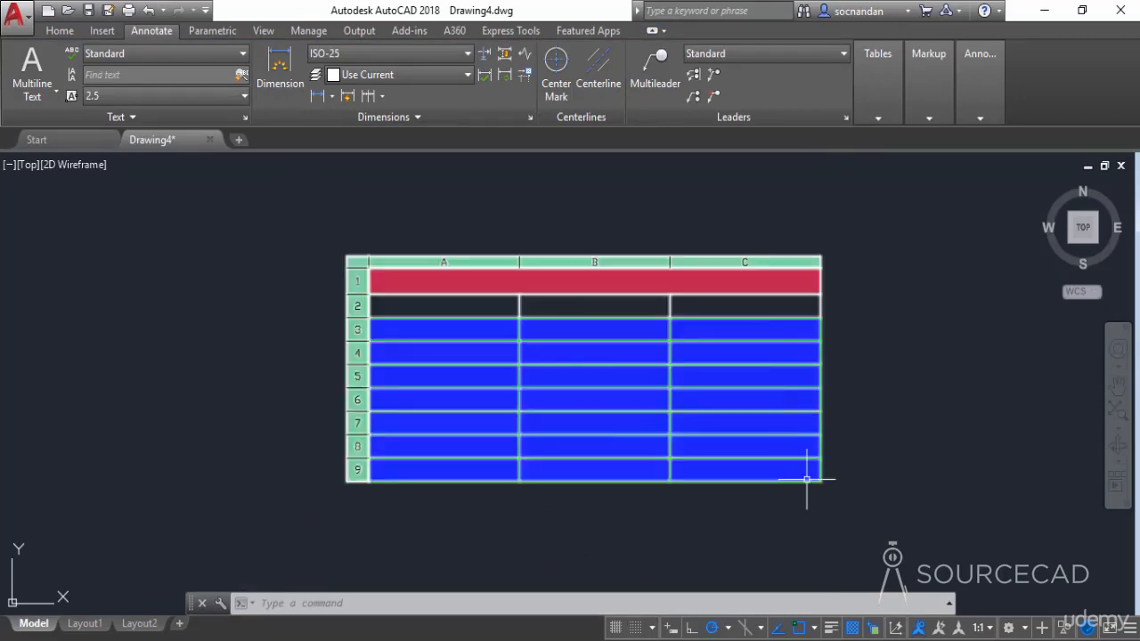
- Turn on the lineweight display to check the table's border thickness, and turn it back off
{"action": "left_click", "coordinate": [831, 628]}
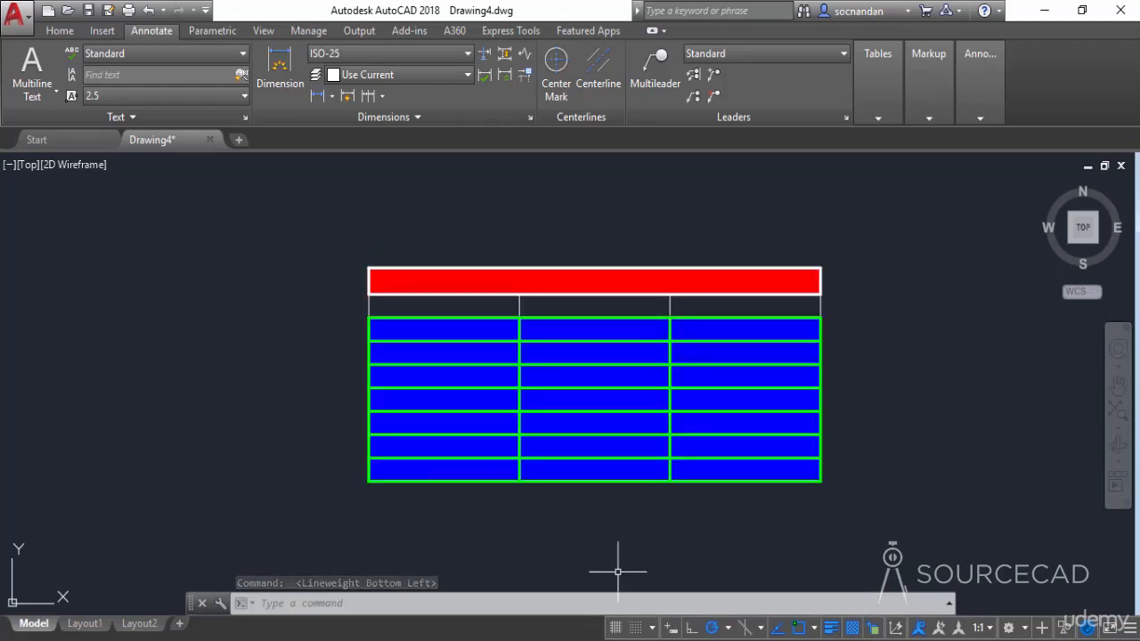
{"action": "left_click", "coordinate": [833, 628]}
{"action": "left_click", "coordinate": [833, 628]}
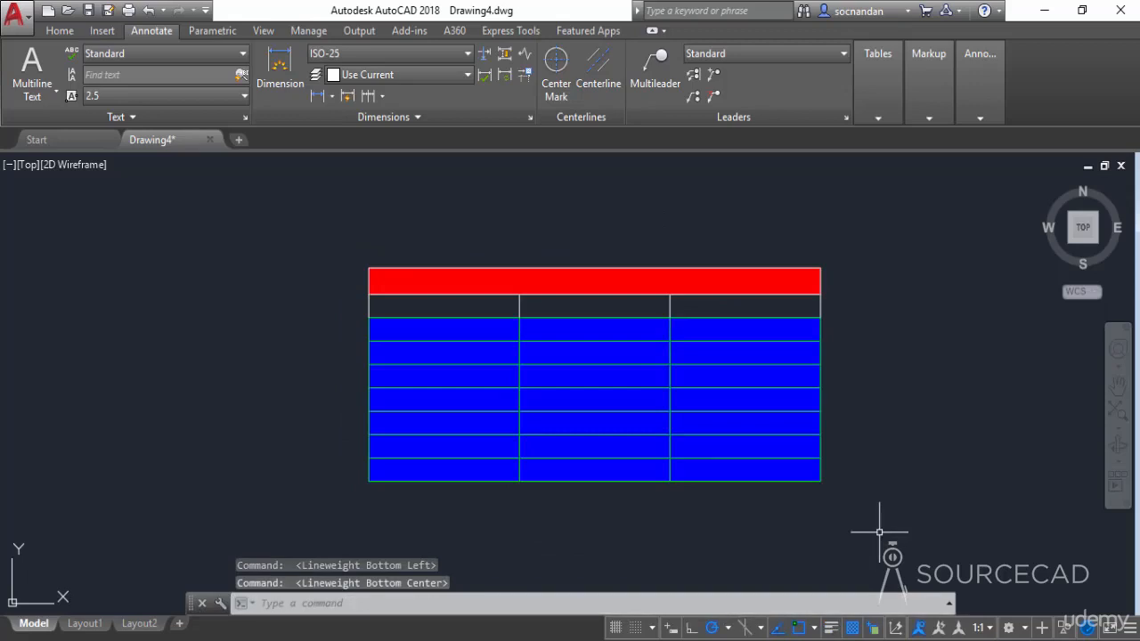